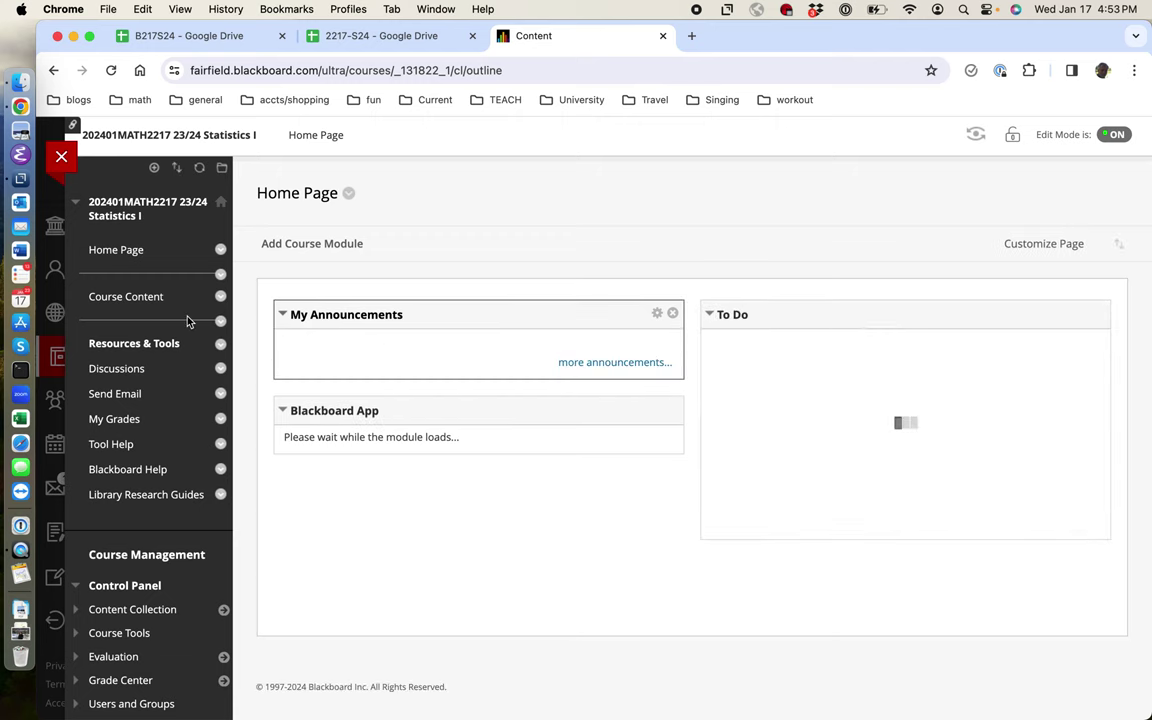
- Open Course Content in Blackboard and scroll through its MyLab, schedule, lecture and test links
left_click(135, 302)
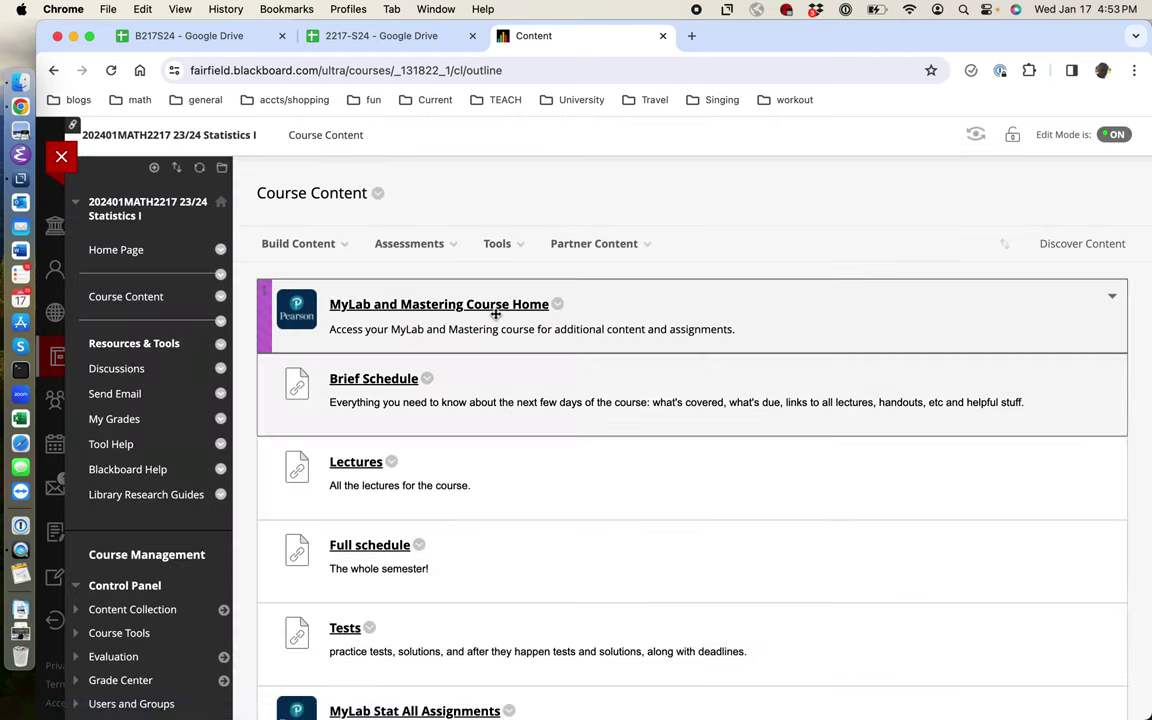
scroll(495, 315, "down", 5)
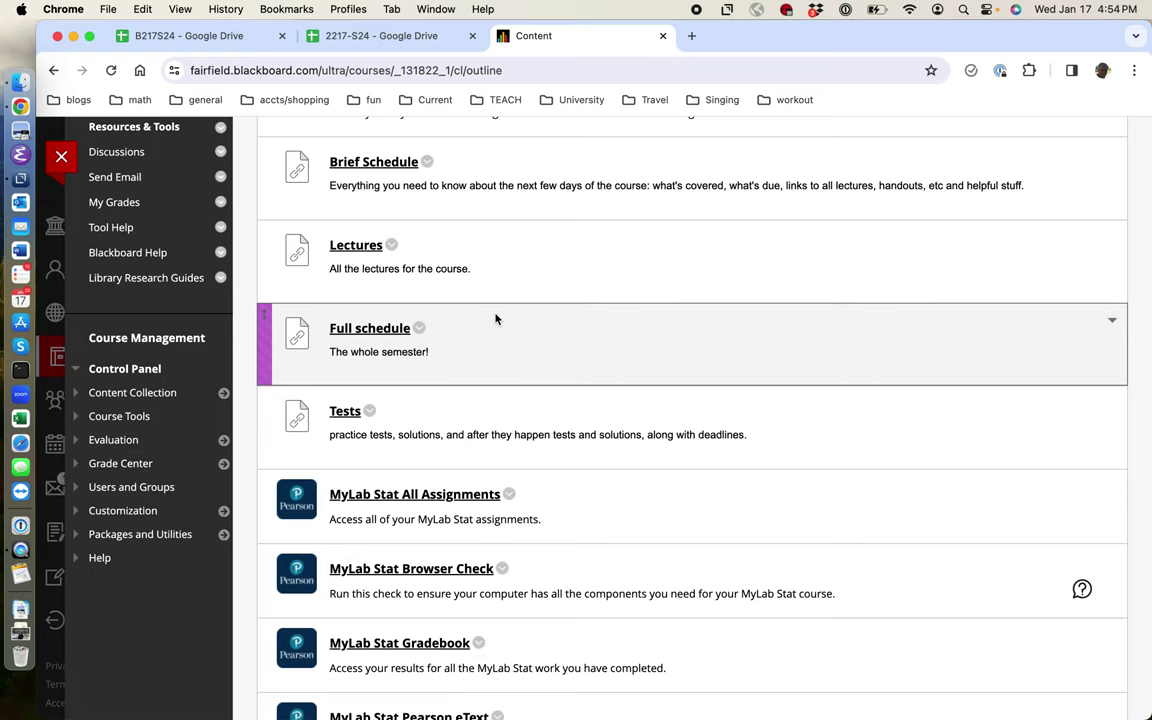
scroll(470, 365, "up", 2)
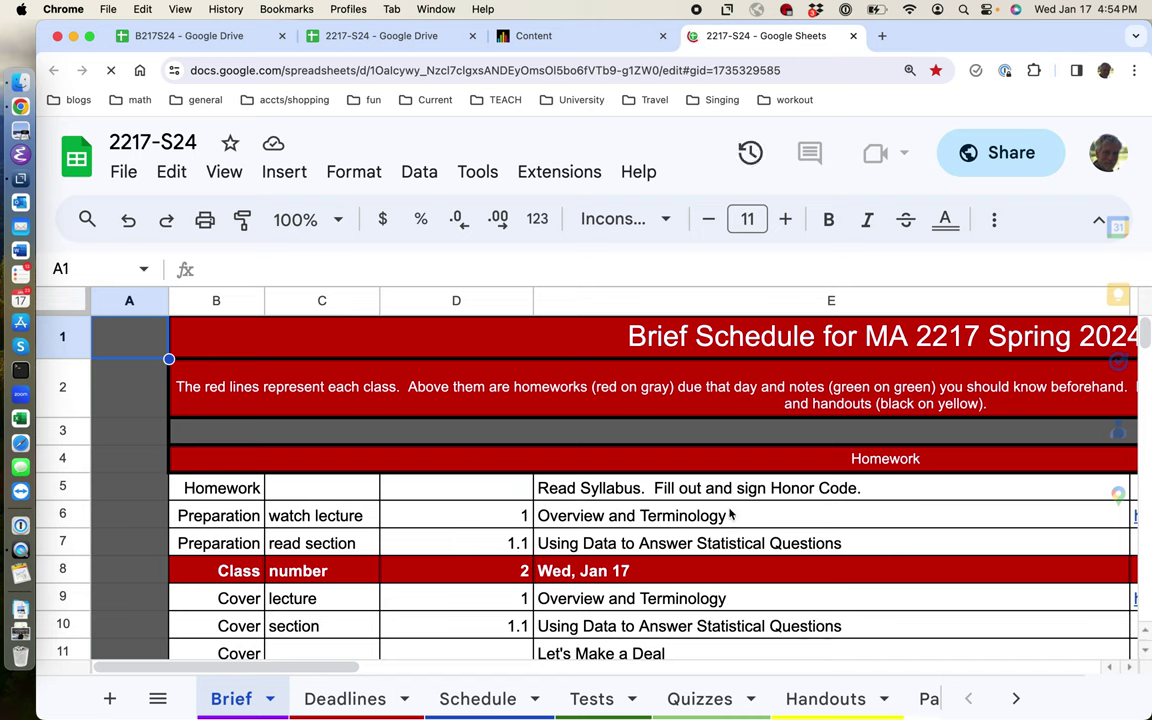
- Select lecture cell E6, Overview and Terminology, on the Brief tab and open its context menu
left_click(731, 514)
right_click(731, 514)
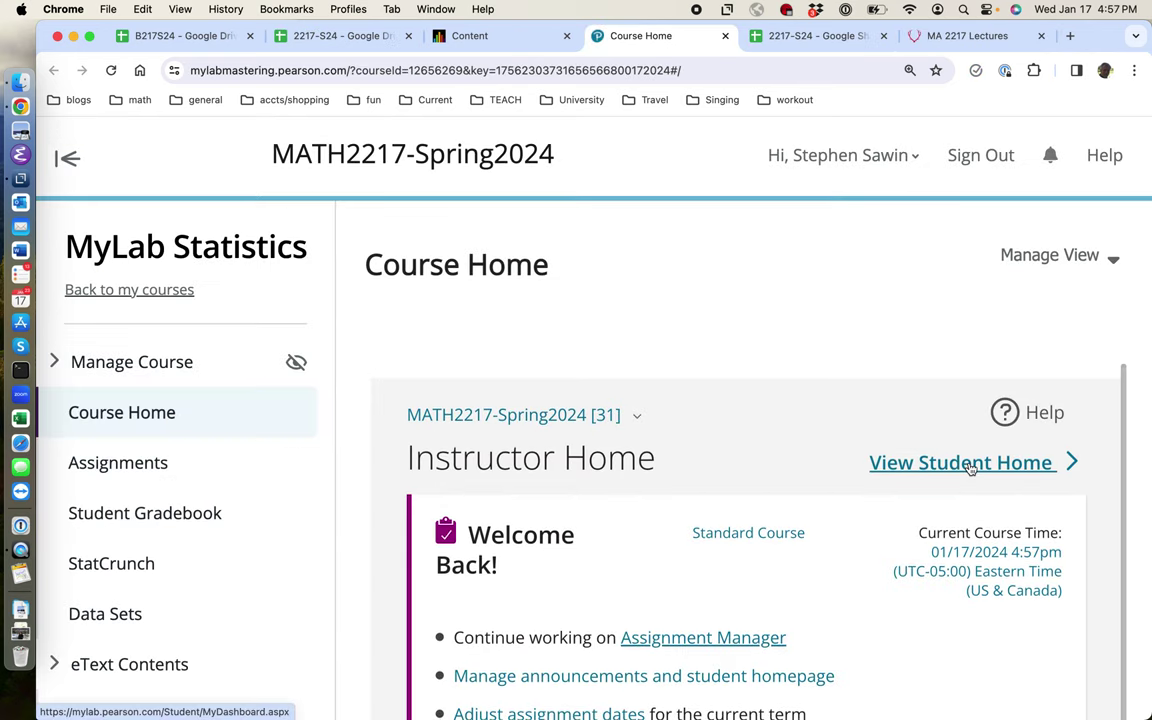
- Switch the MyLab course to the student view and scroll down to the calendar
left_click(968, 469)
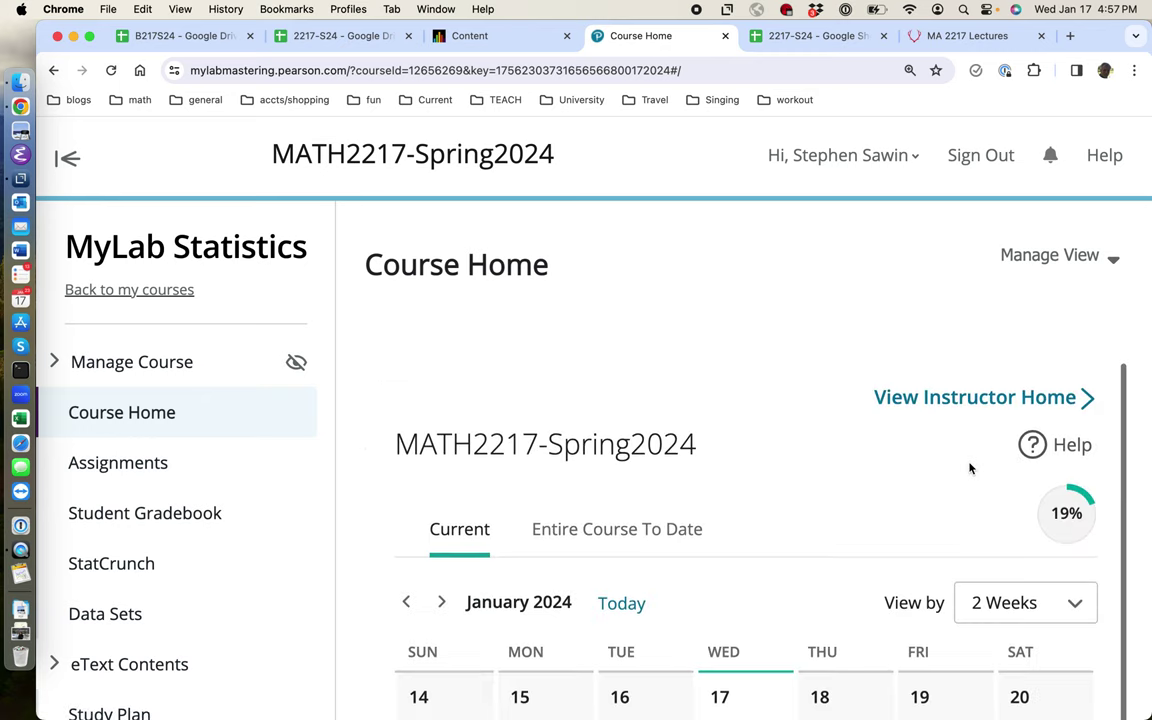
scroll(906, 473, "down", 3)
scroll(906, 473, "down", 3)
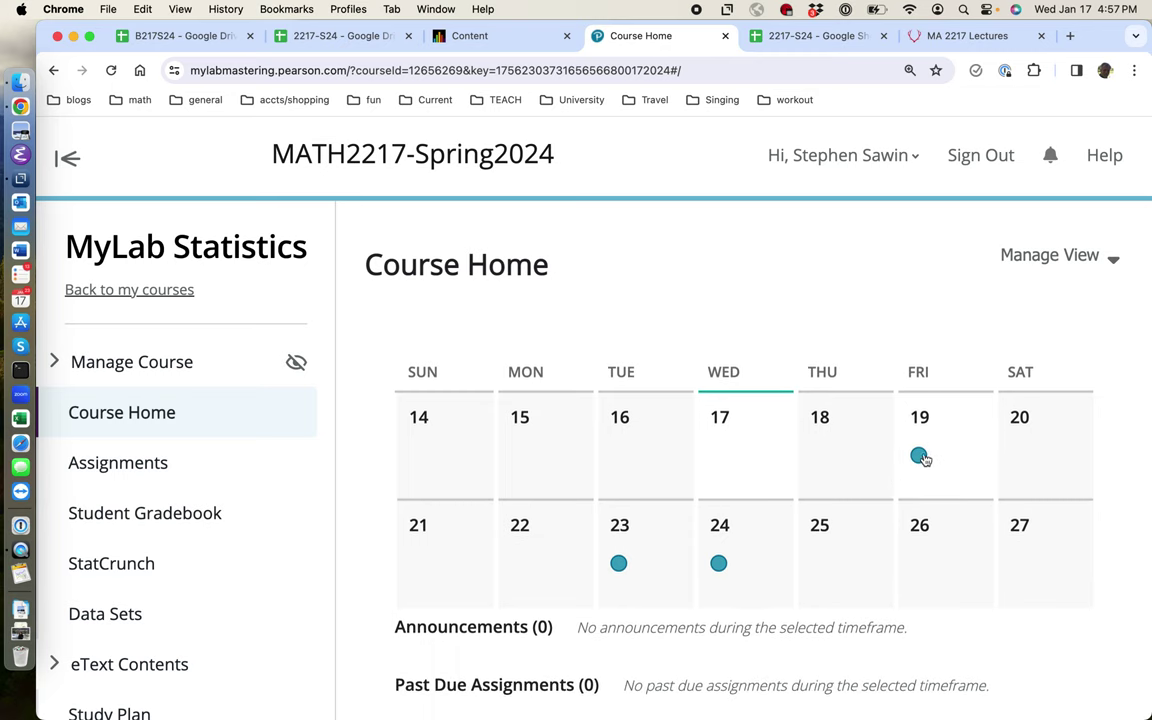
- Show Friday January 19's assignments, listing the Get Started homework due 11:59 PM
mouse_move(920, 457)
mouse_move(713, 574)
left_click(919, 458)
scroll(921, 459, "down", 5)
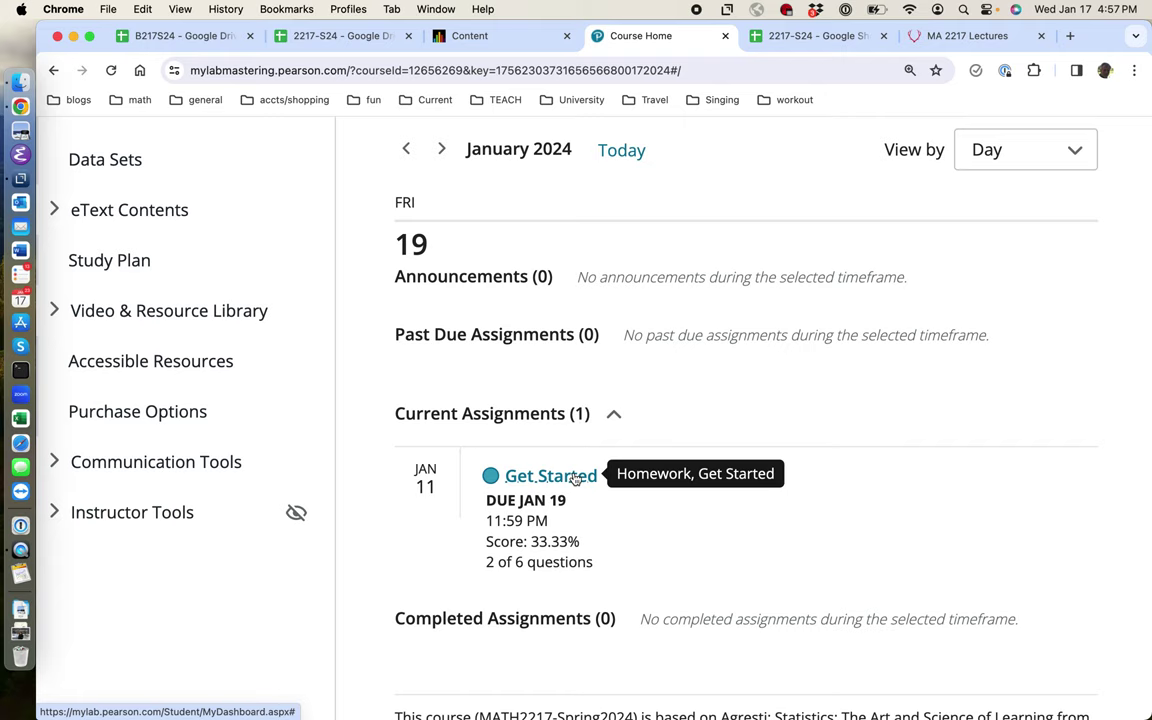
- Open the Get Started homework, load a similar Question 1, and advance it to Part 2 of 5
left_click(576, 477)
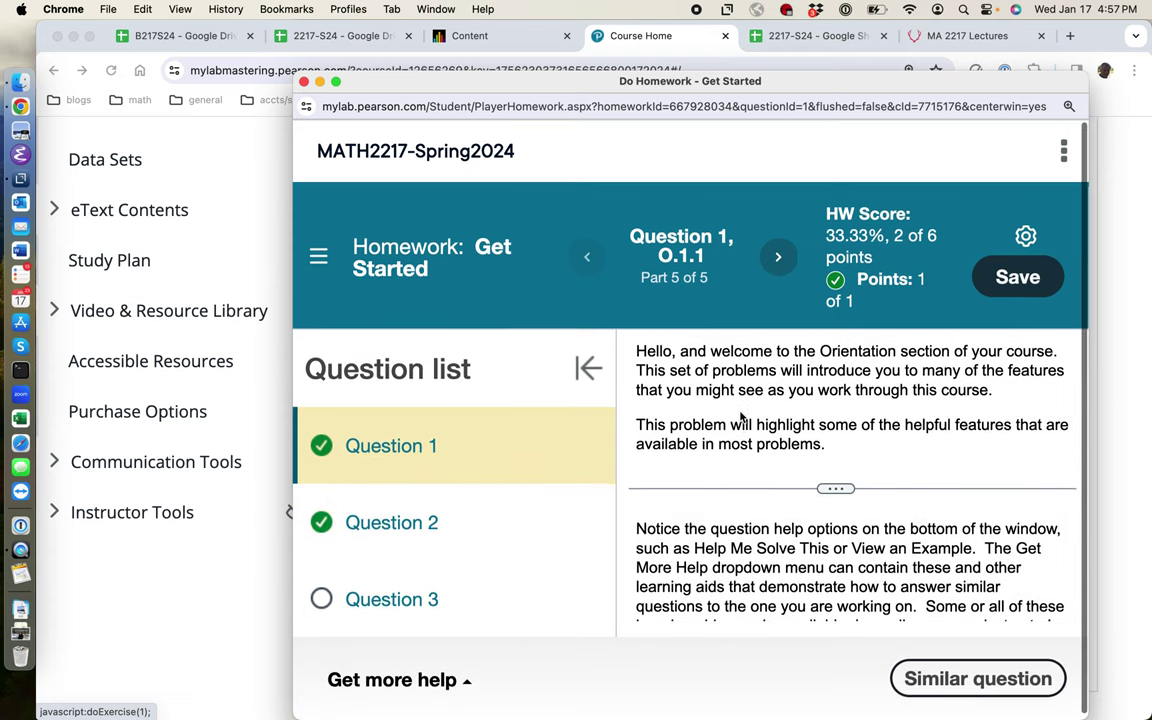
left_click(953, 684)
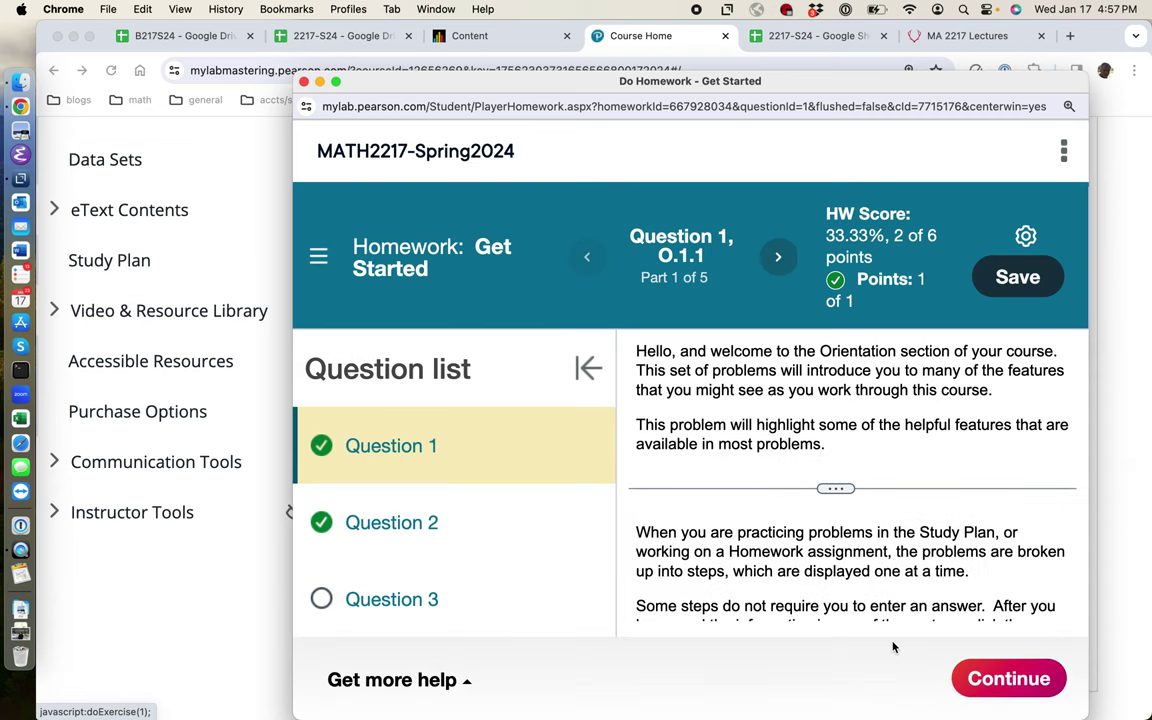
scroll(849, 531, "down", 2)
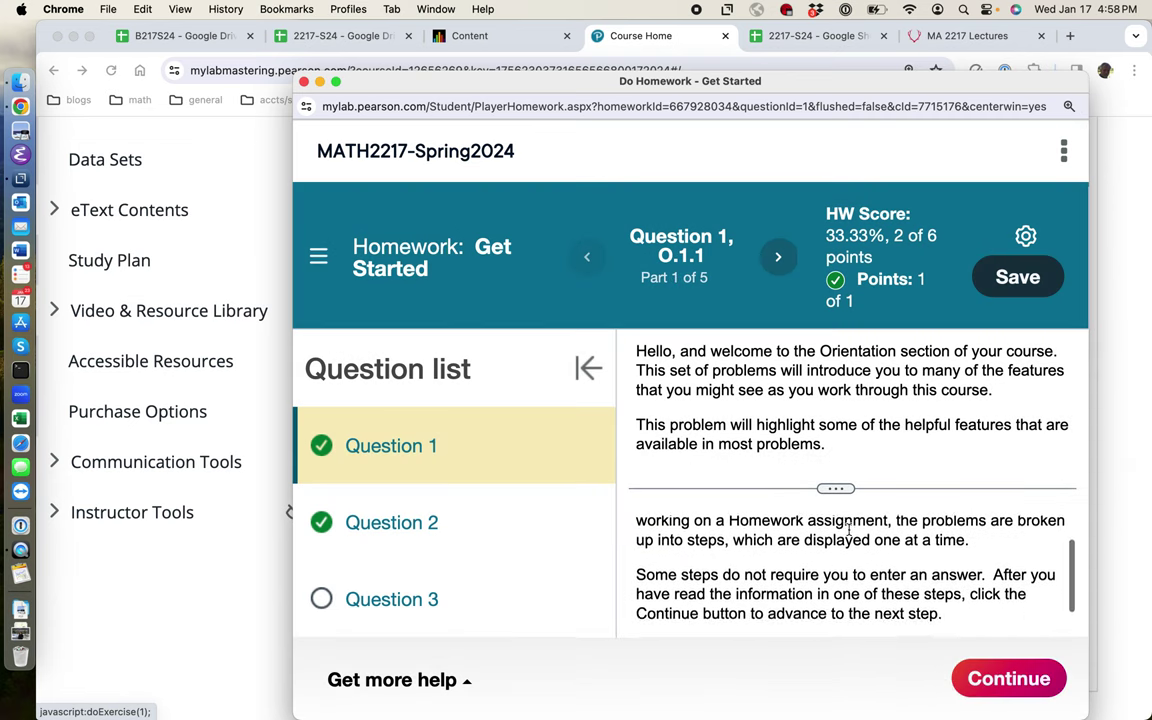
scroll(849, 531, "up", 2)
scroll(797, 419, "down", 1)
scroll(836, 519, "down", 2)
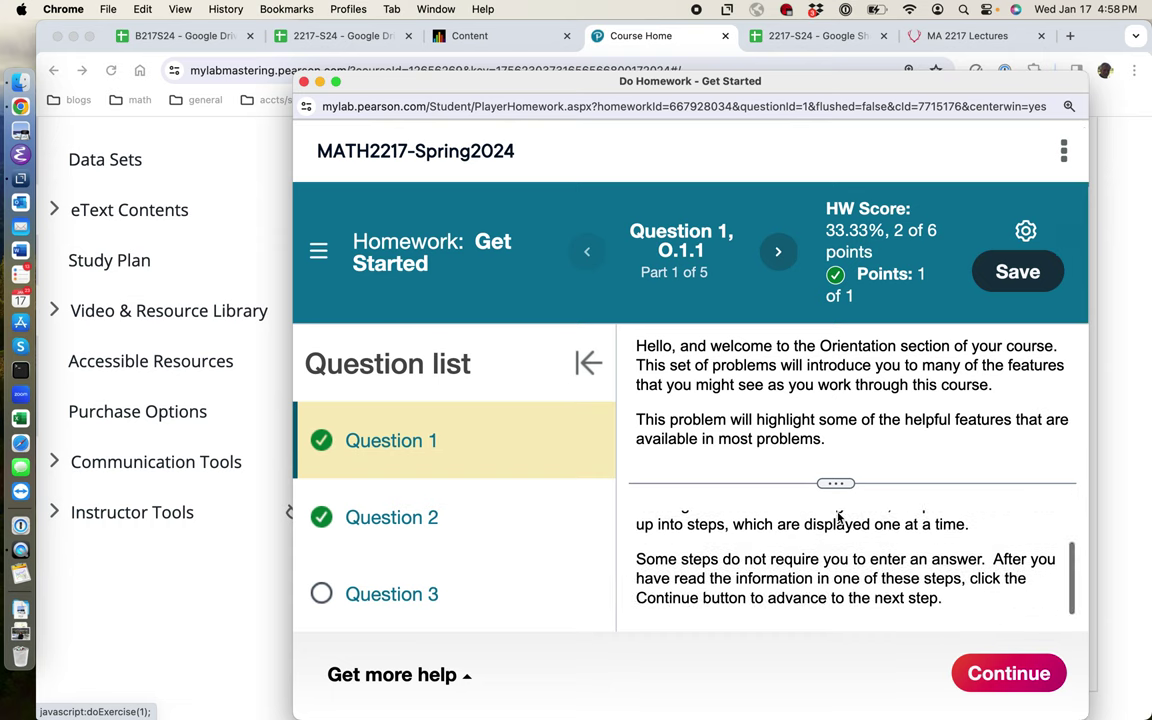
left_click(1010, 680)
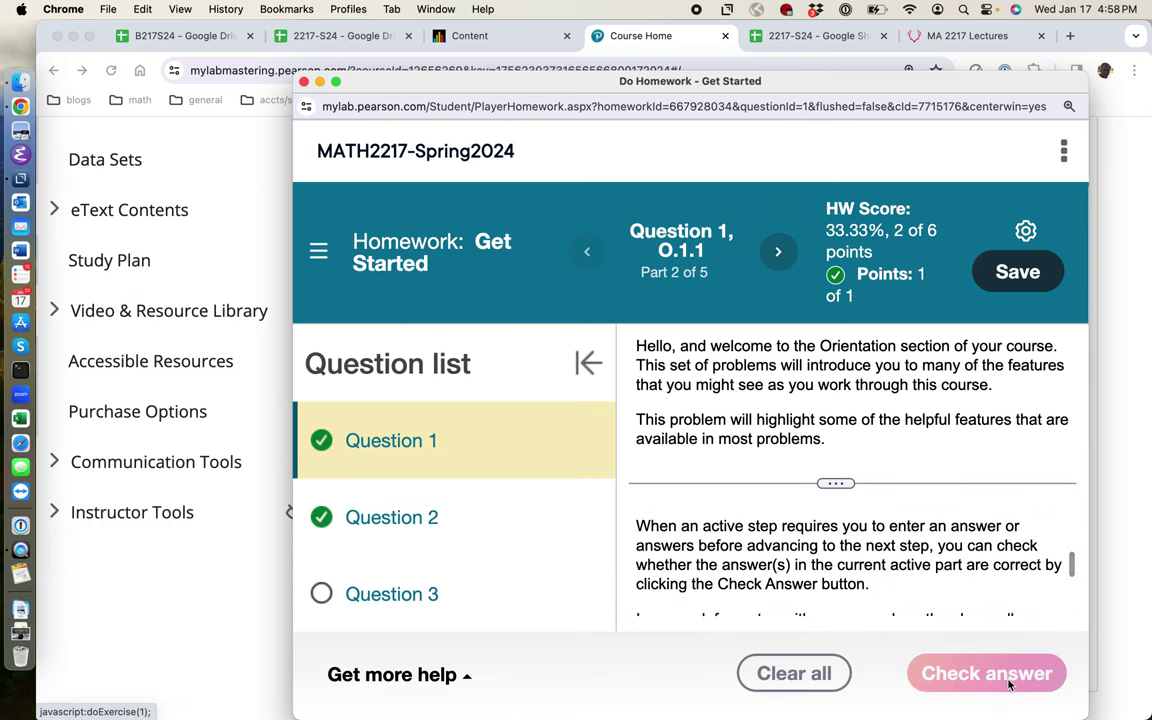
scroll(932, 571, "down", 3)
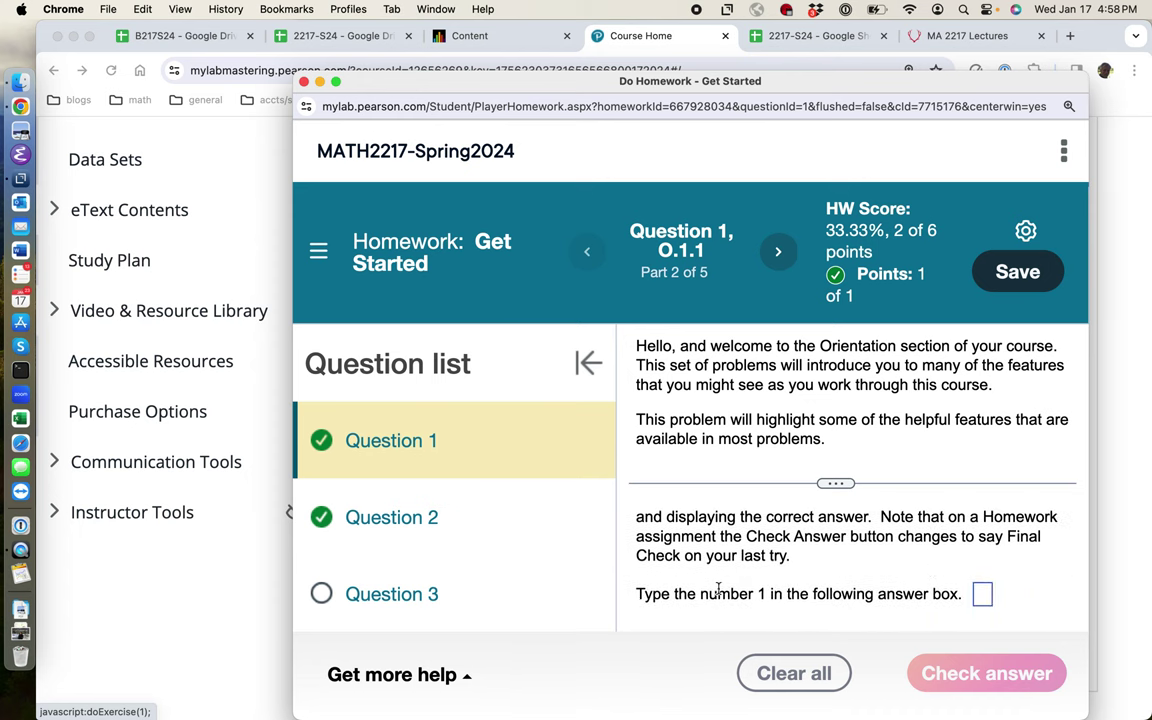
- Restart Question 1 while saving this attempt, dropping the homework score to 16.67%
left_click(982, 595)
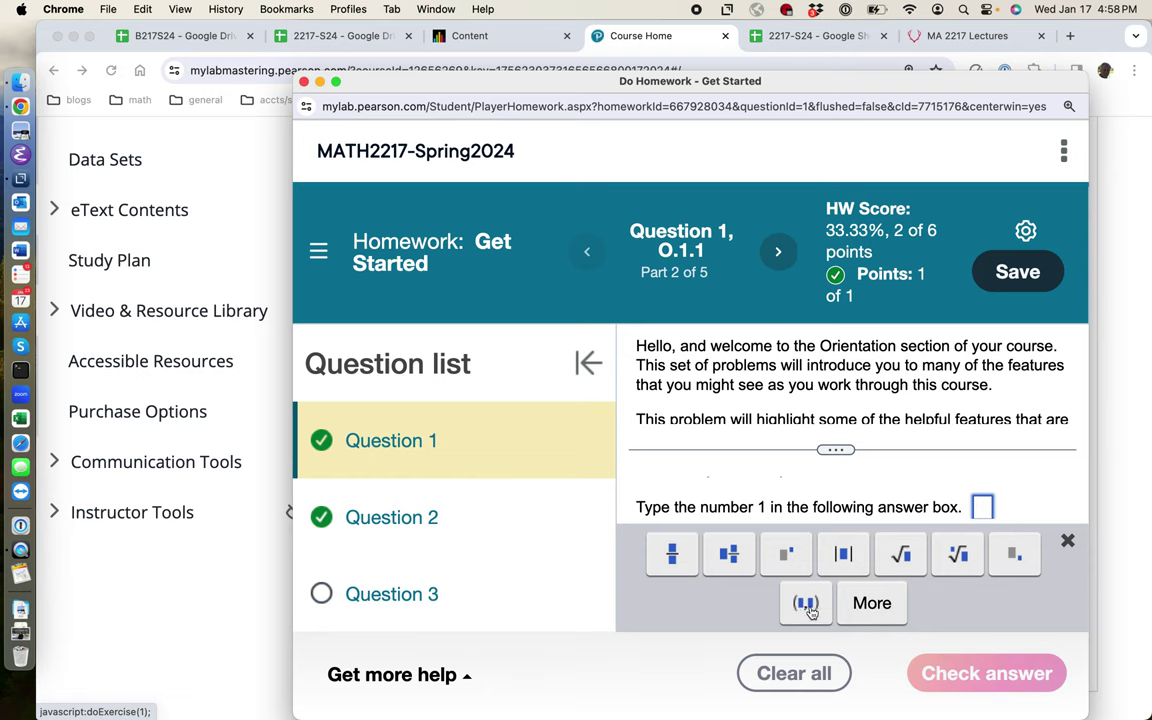
left_click(872, 604)
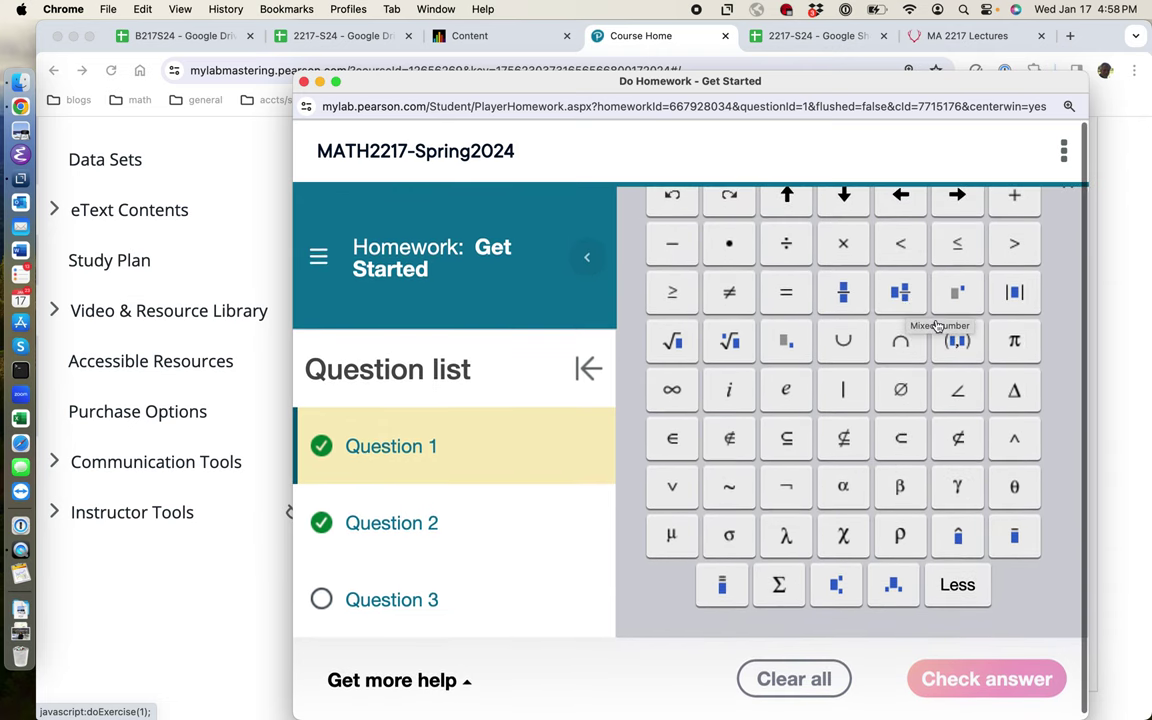
left_click(818, 679)
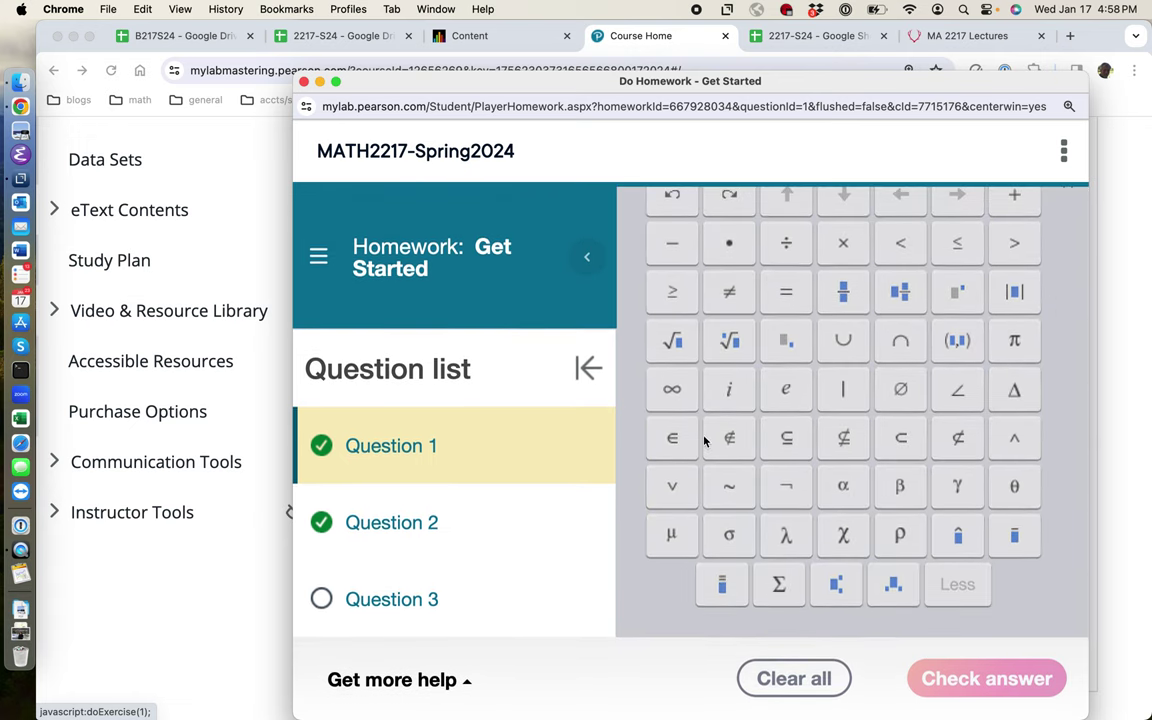
left_click(420, 445)
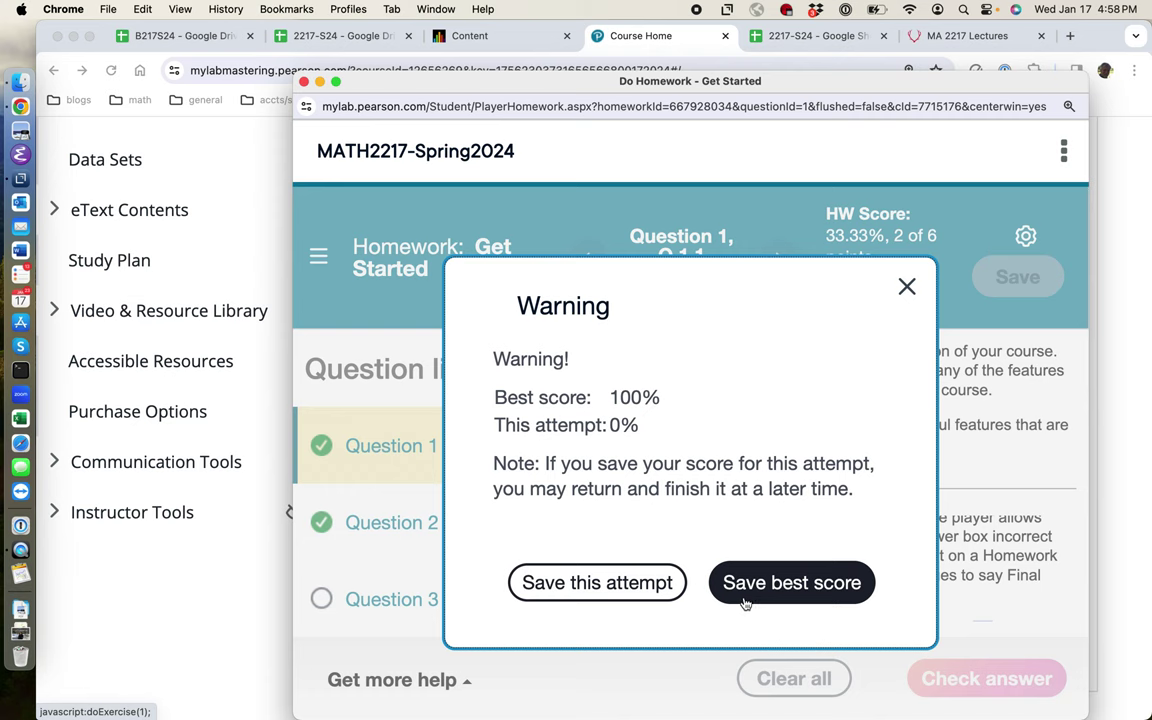
left_click(629, 588)
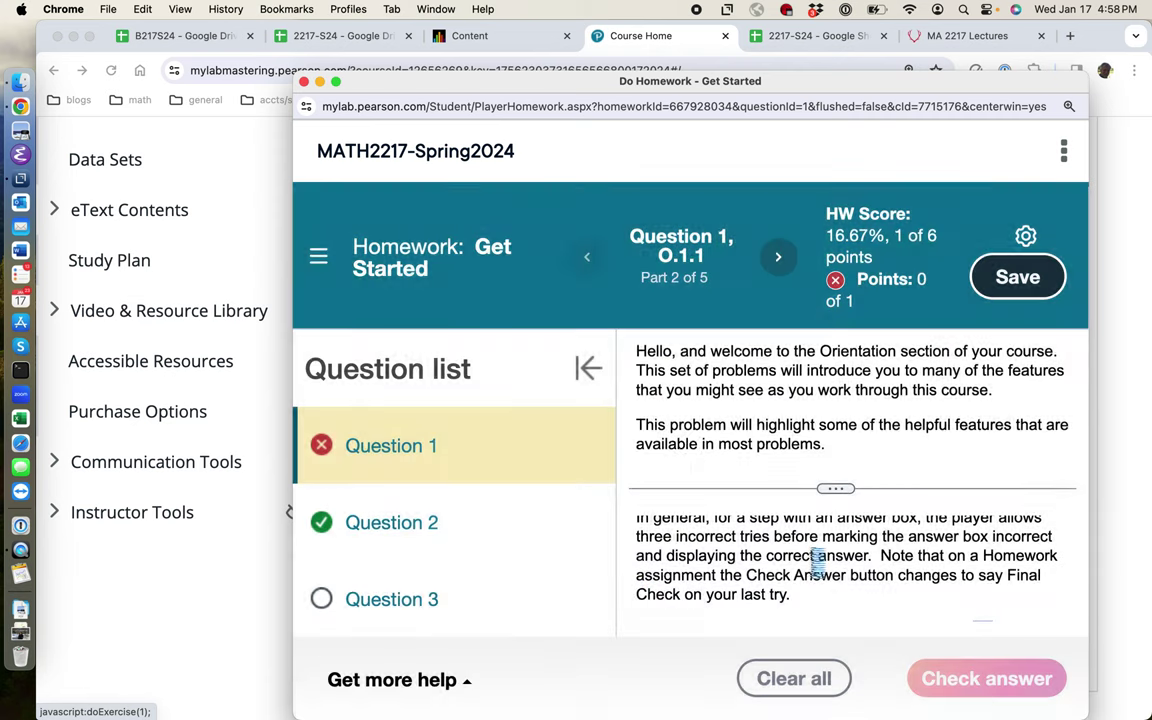
scroll(812, 548, "down", 10)
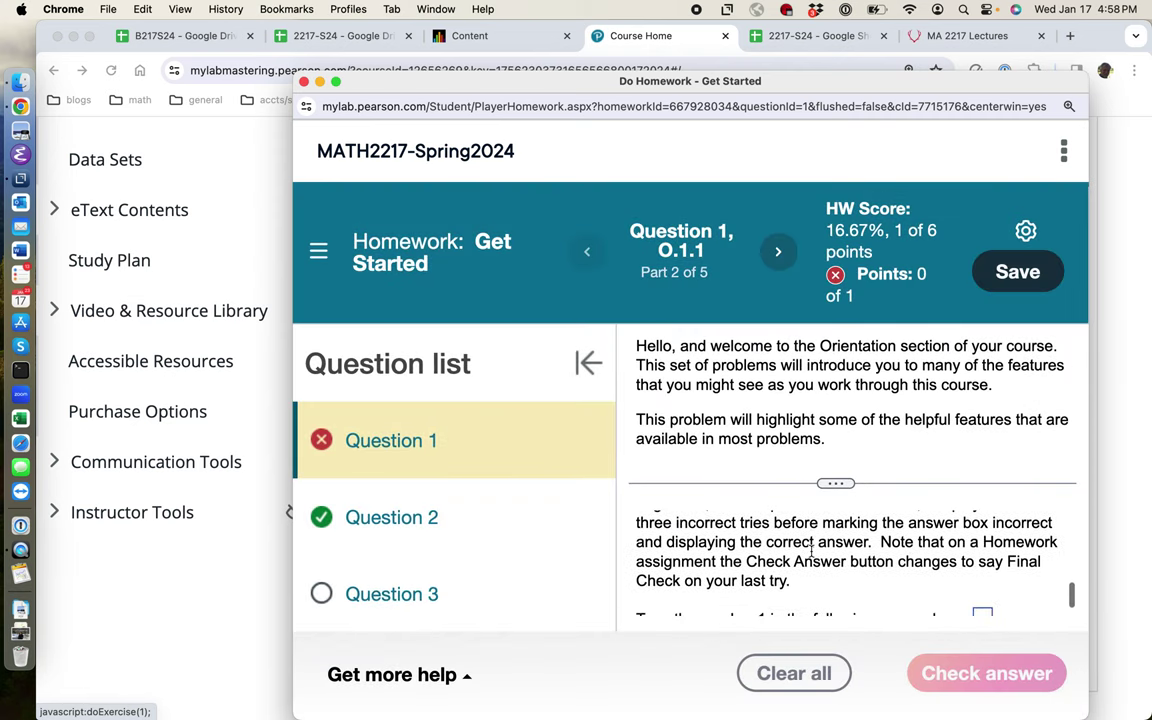
- Enter 1 in Part 2's answer box, with the math palette collapsed to the short set
left_click(984, 597)
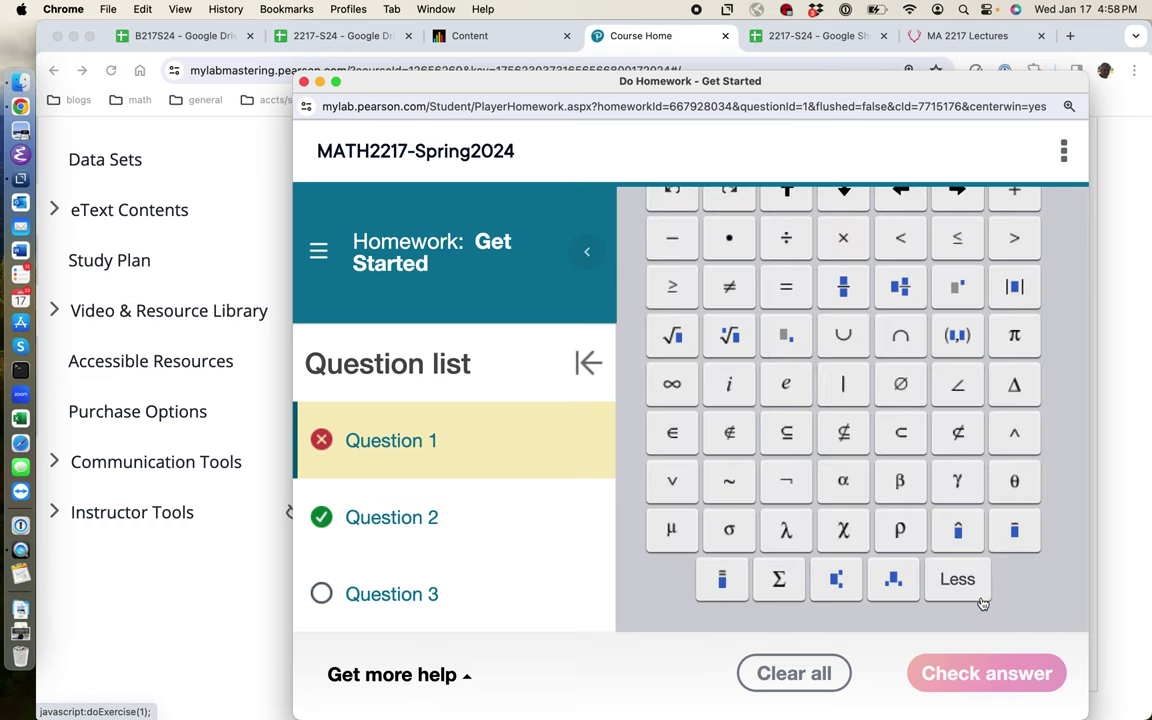
left_click(960, 584)
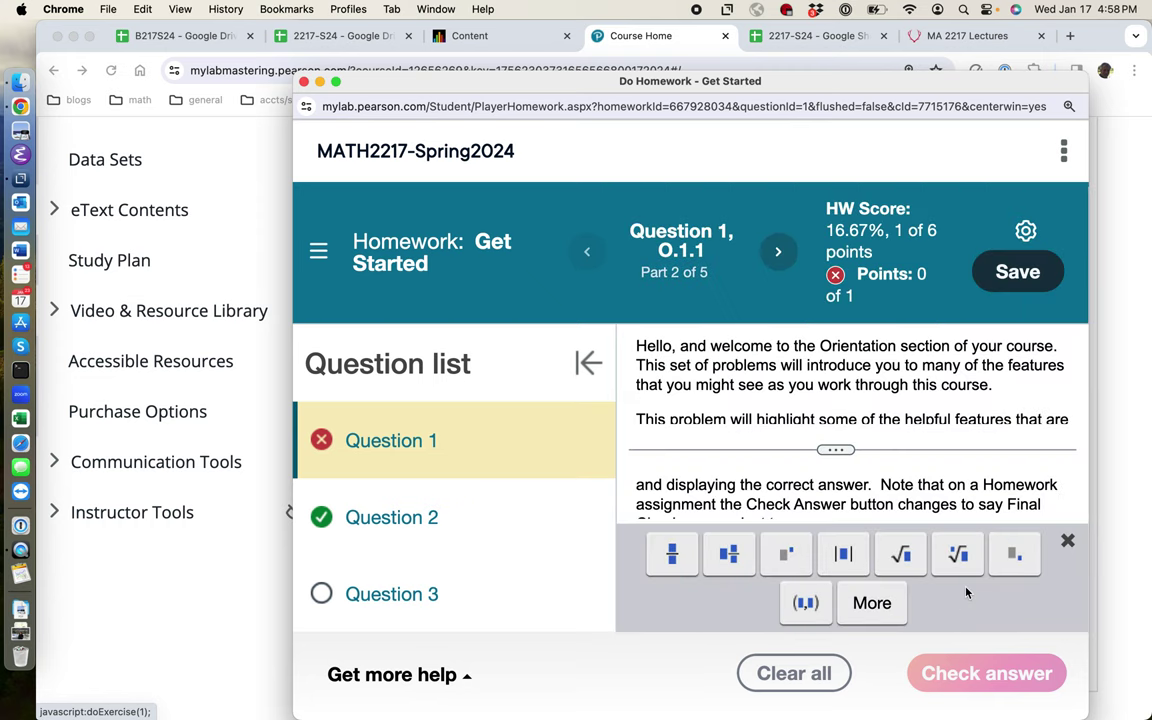
scroll(1000, 510, "down", 3)
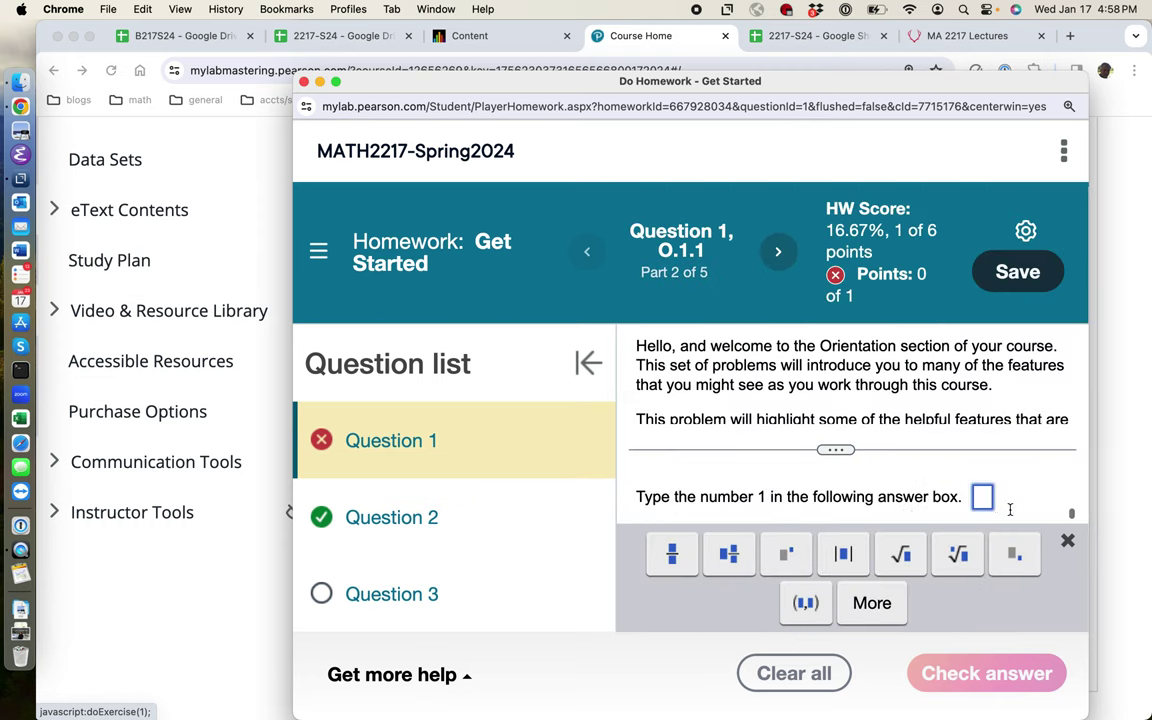
type("1")
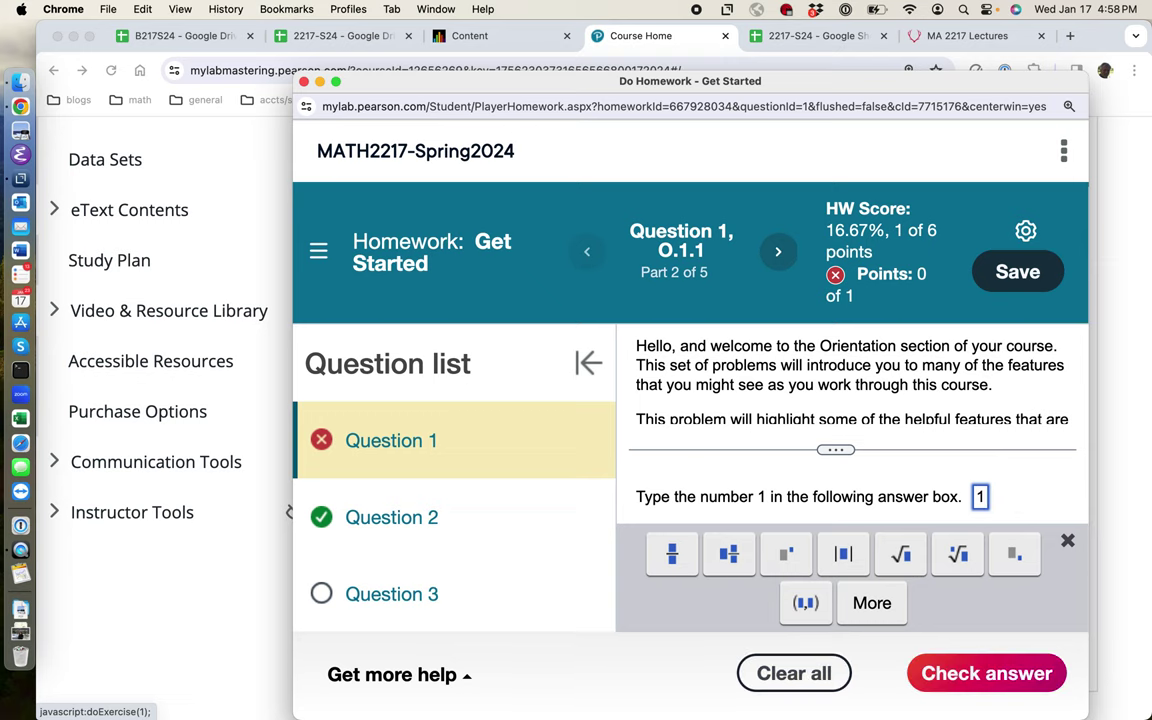
- Get the answer 1 graded correct, advance to Part 4 of 5, and reveal its answer, 7
left_click(1003, 677)
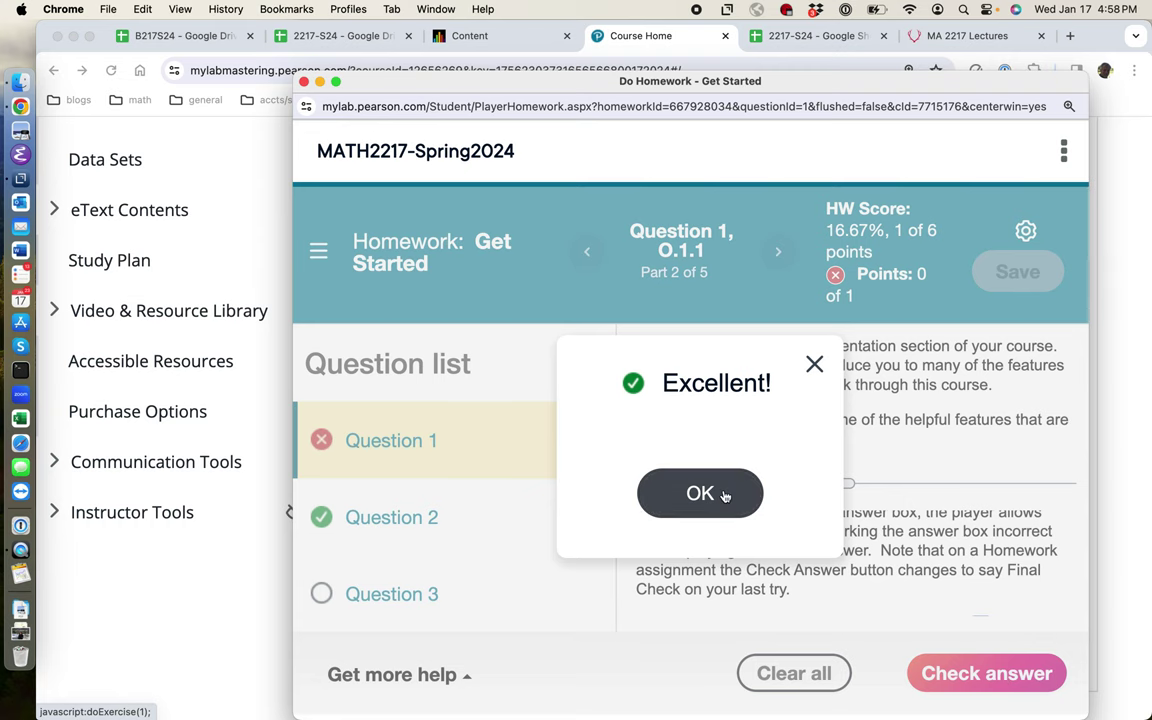
left_click(725, 497)
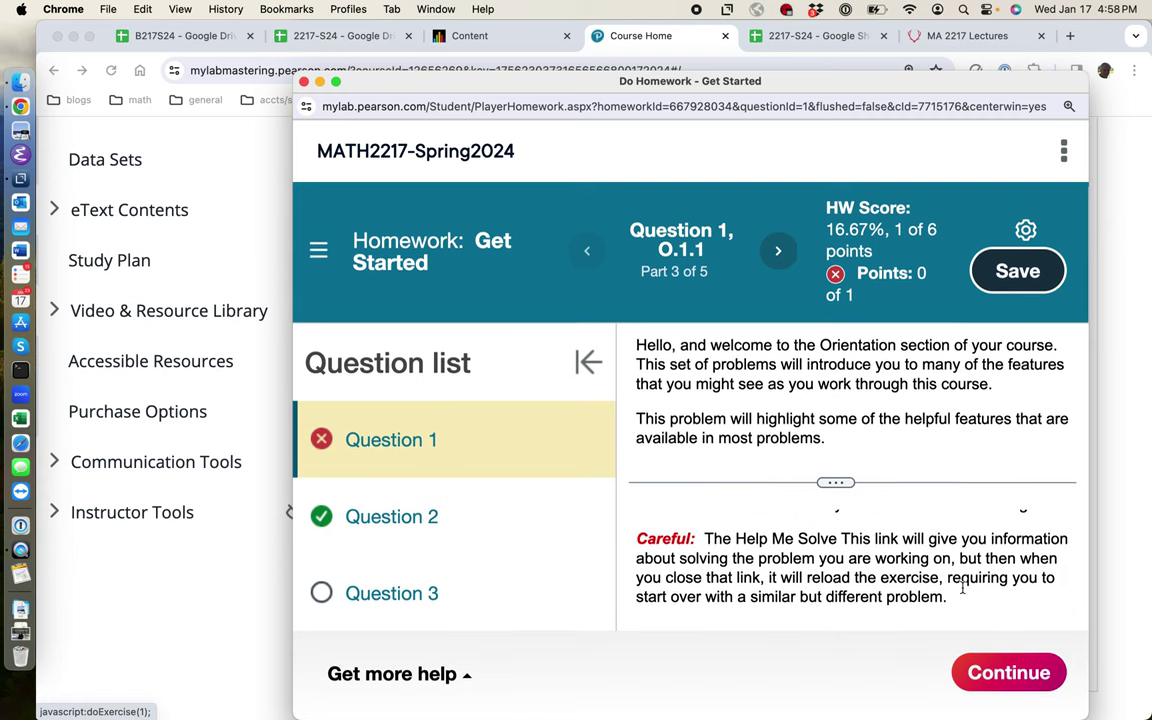
left_click(972, 667)
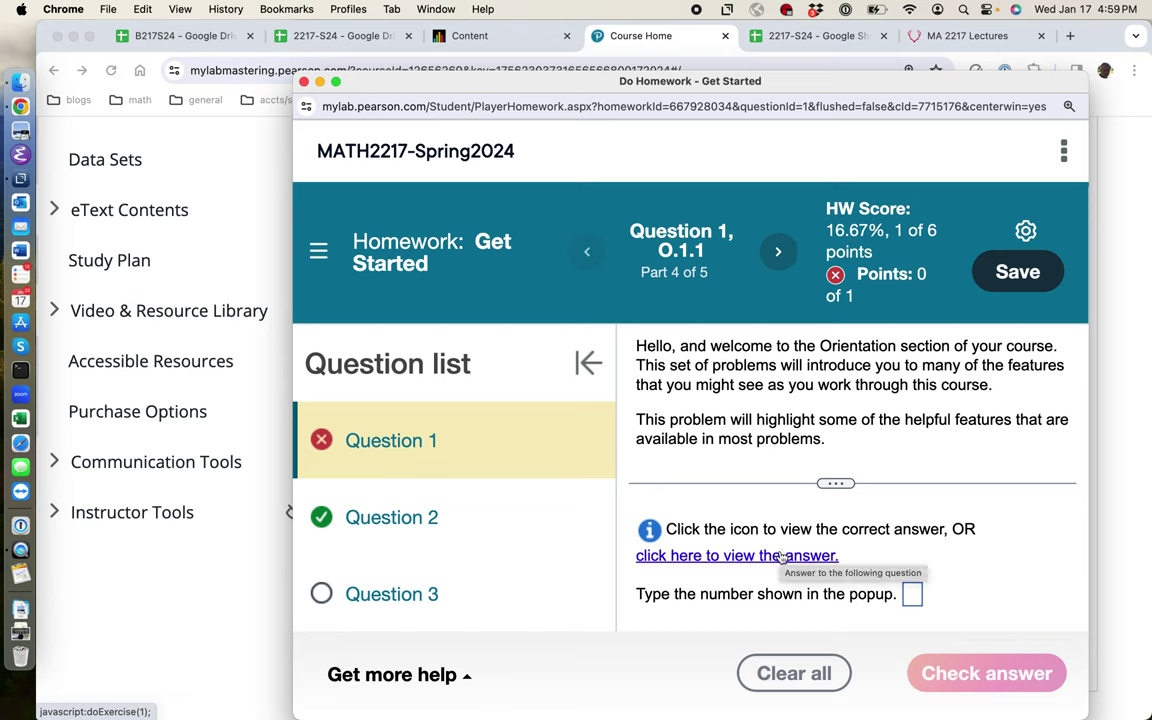
left_click(720, 560)
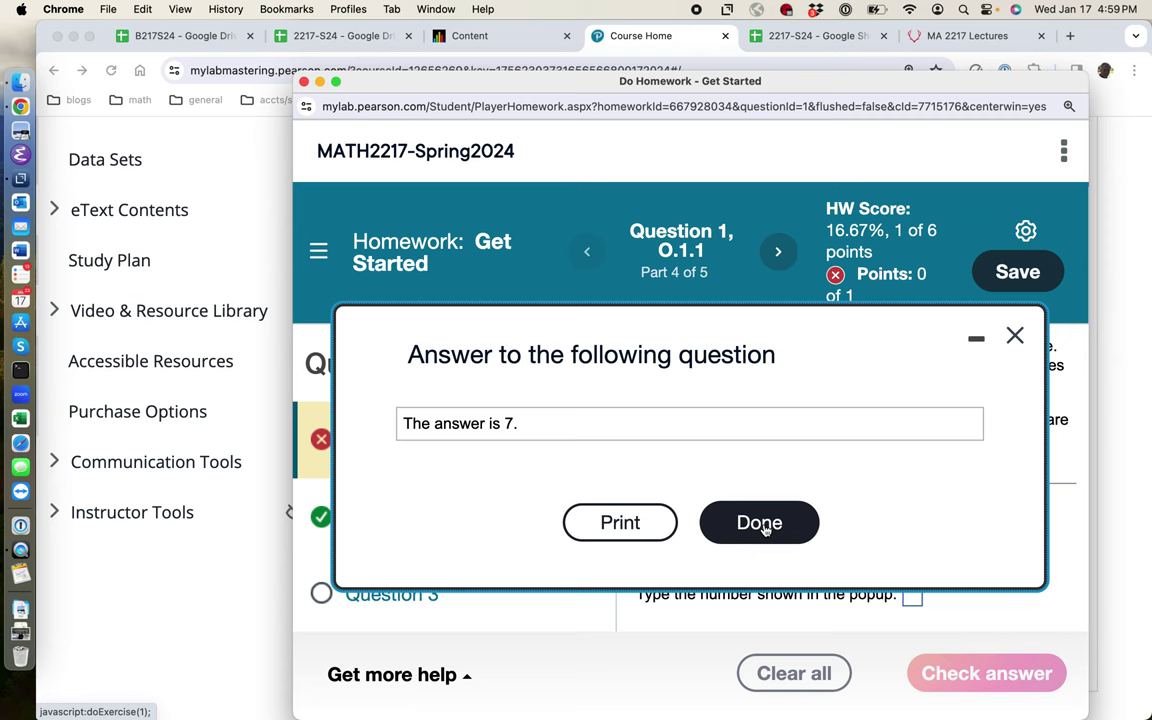
- Close the answer popup and submit 8 for Part 4, which is graded incorrect
left_click(759, 523)
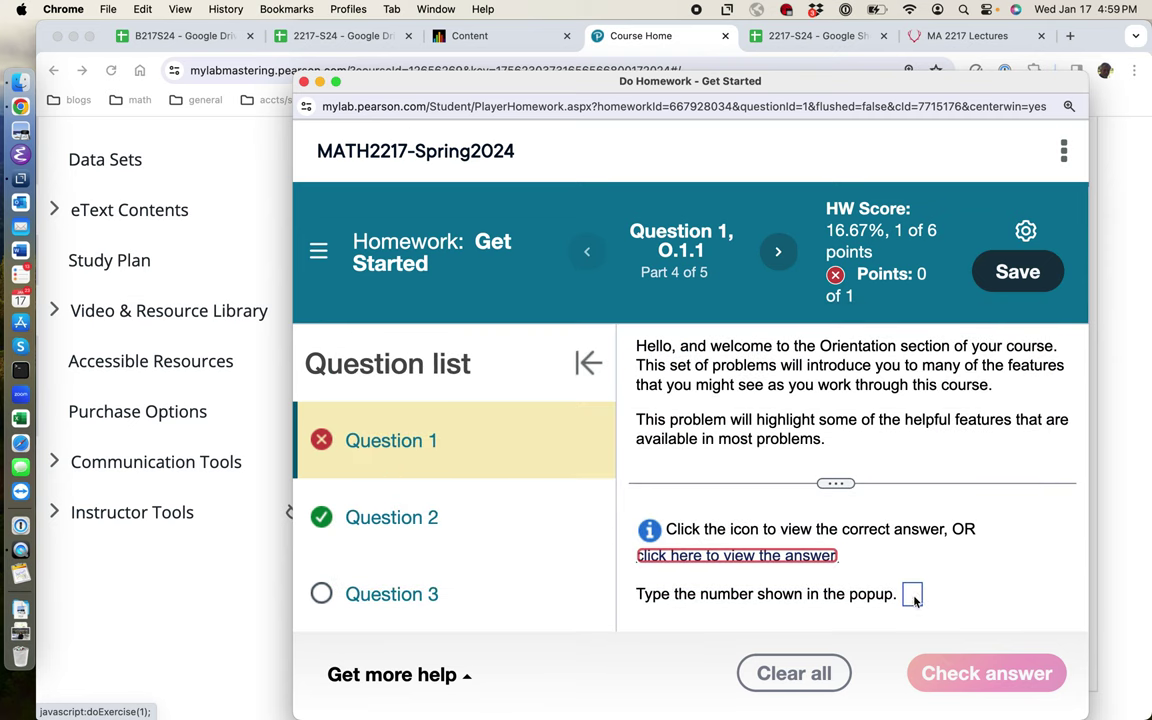
left_click(912, 593)
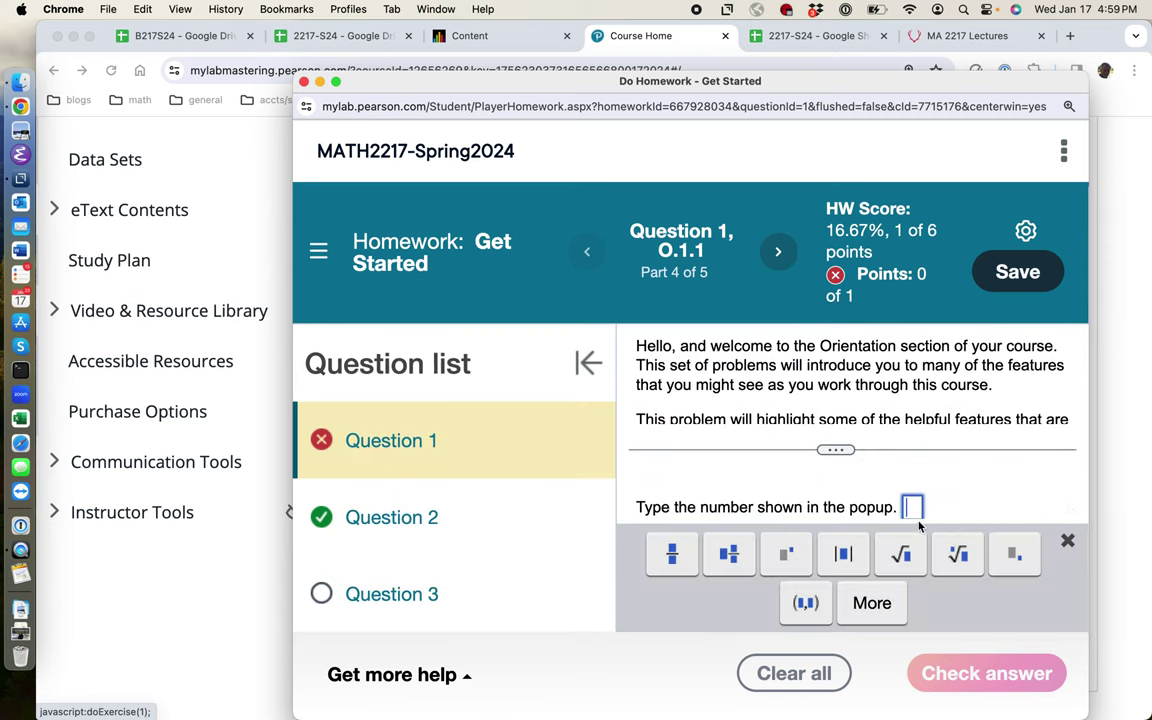
type("8")
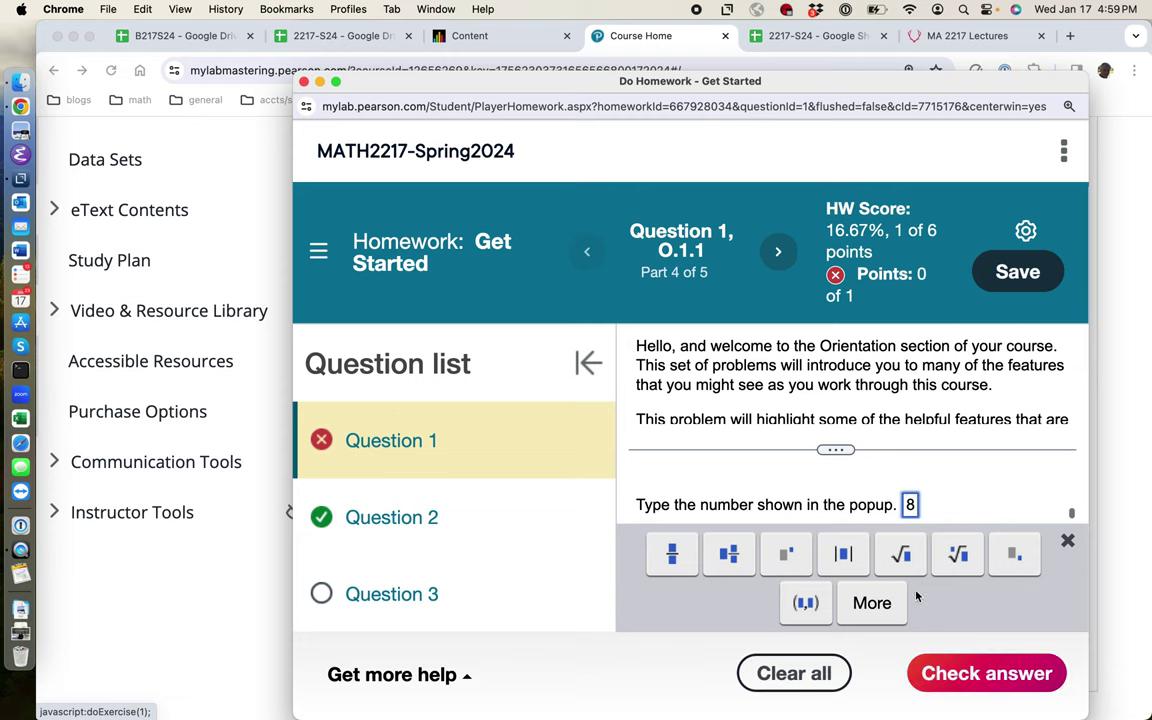
left_click(970, 676)
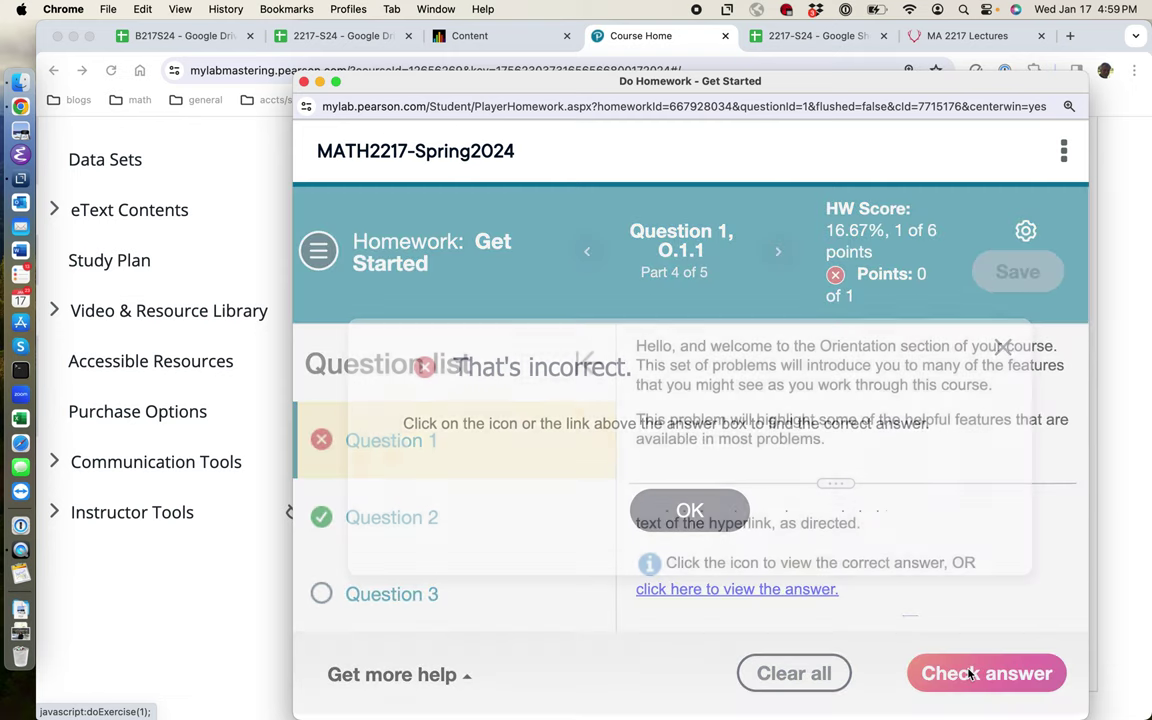
left_click(729, 521)
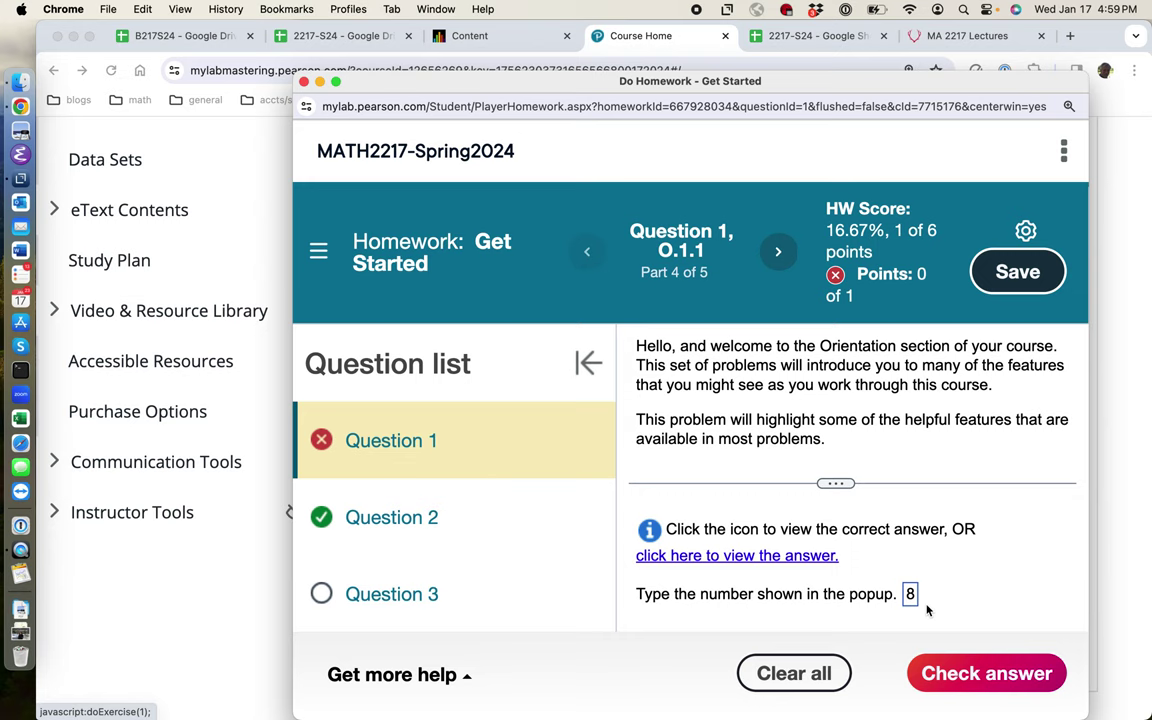
- Replace the answer with 7 and check it, getting the Nice work! confirmation
left_click(910, 594)
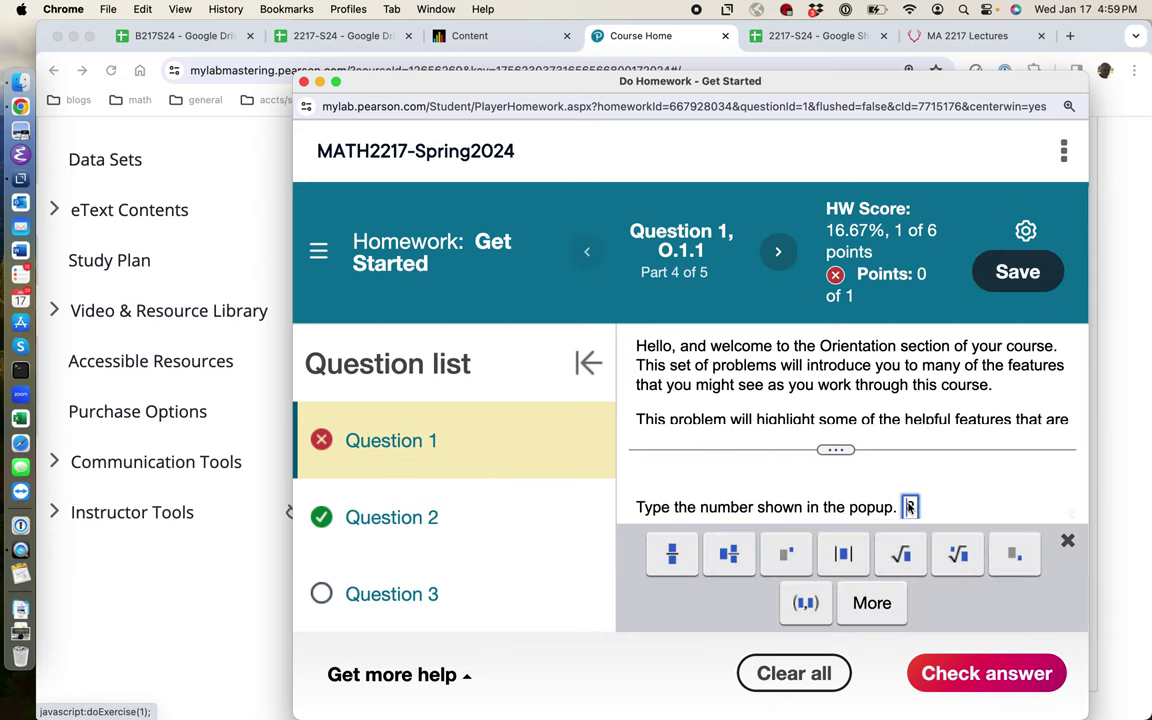
key("BackSpace")
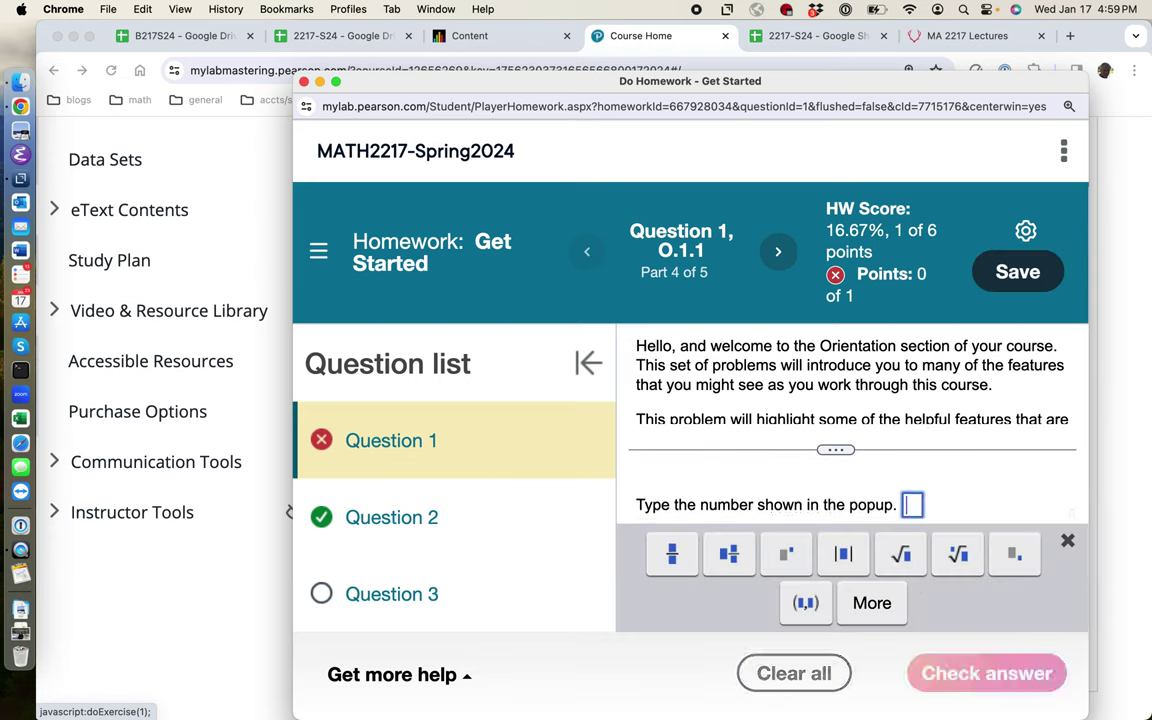
type("7")
left_click(982, 673)
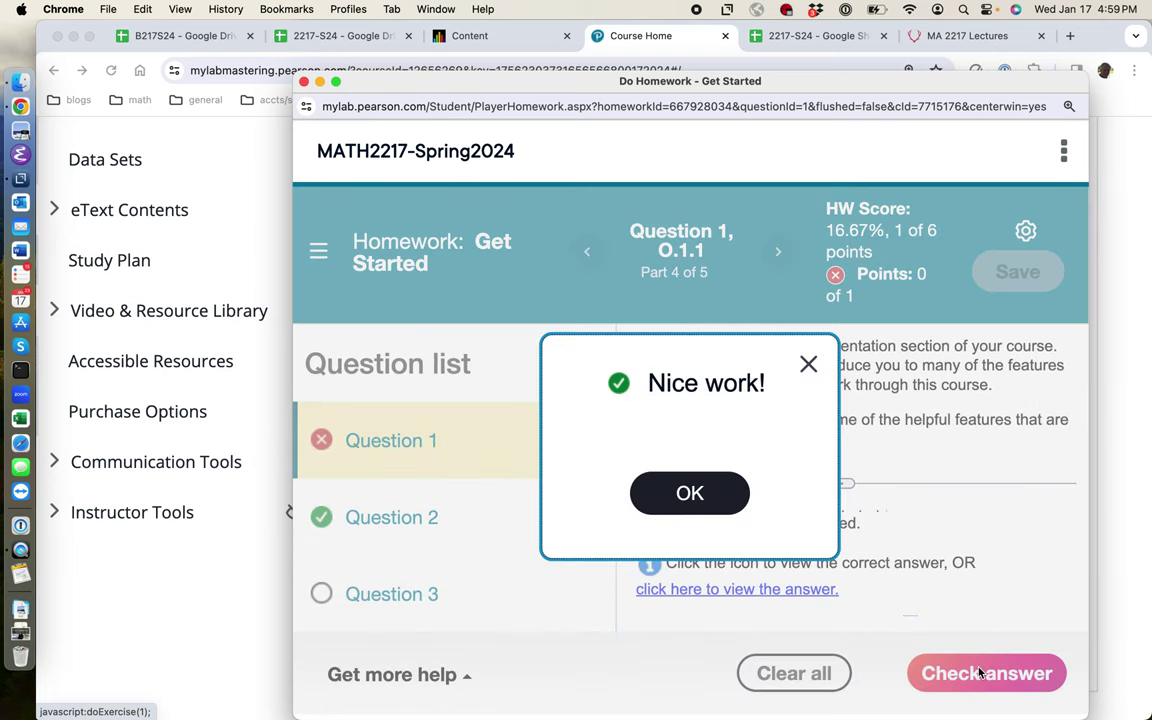
- Dismiss the success message and send the instructor a message about Question 1 via Ask my instructor
left_click(700, 495)
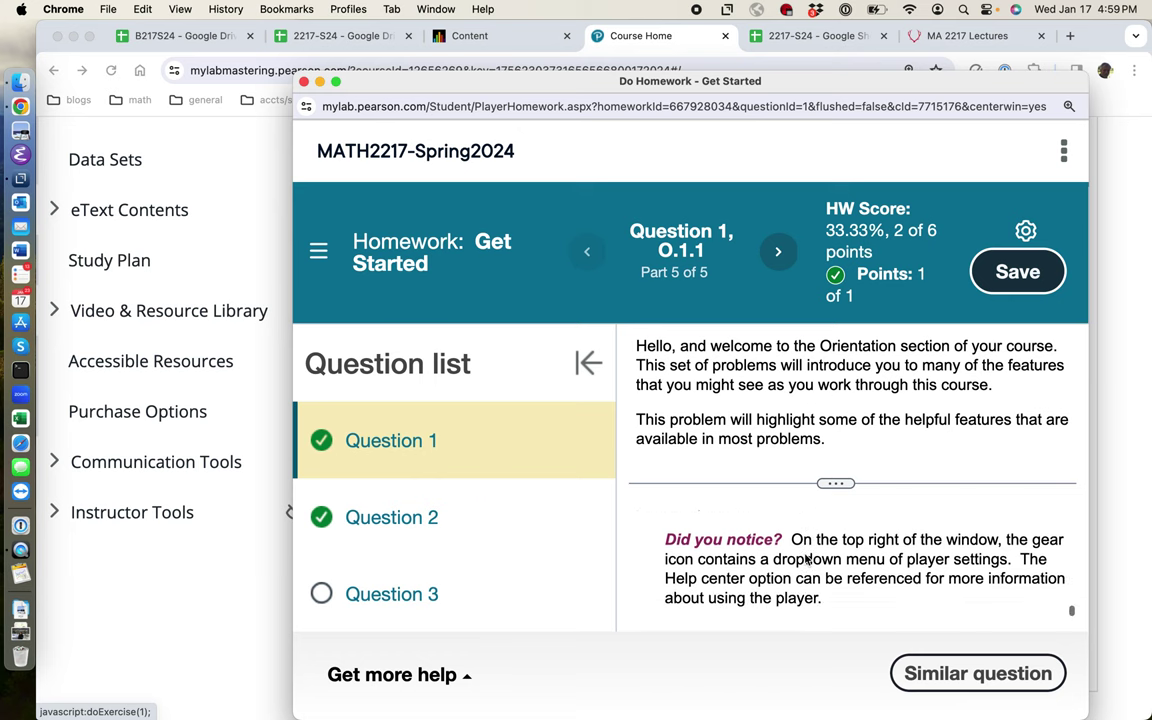
left_click(468, 680)
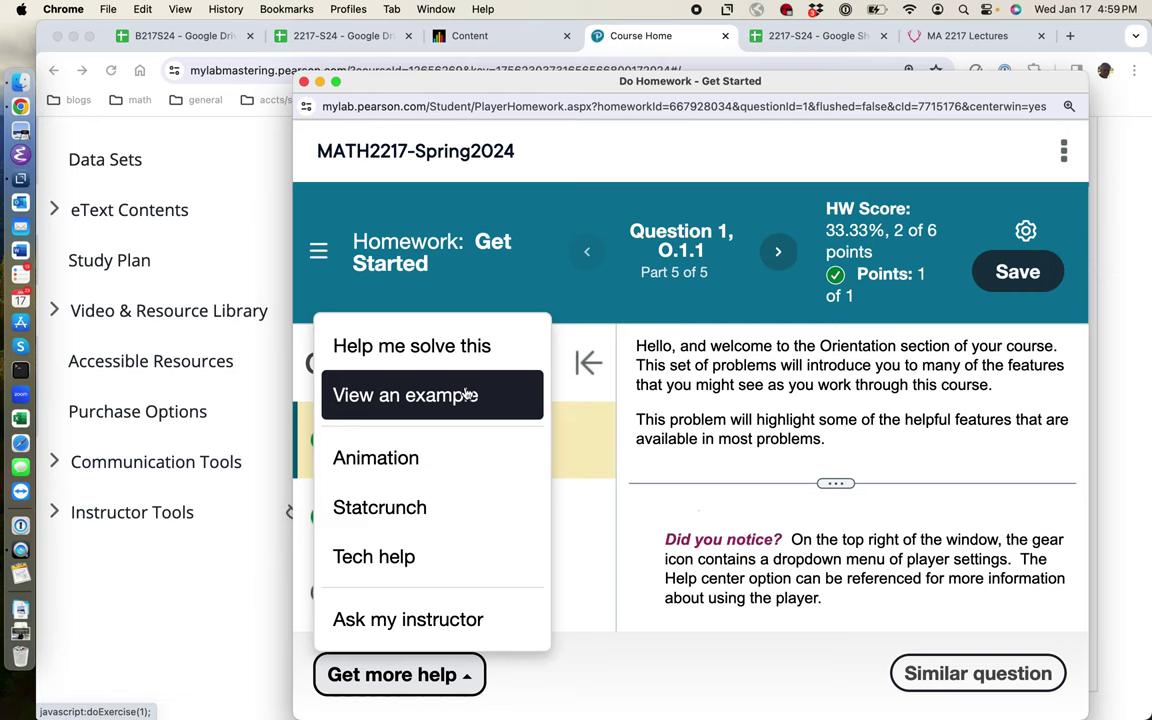
left_click(465, 616)
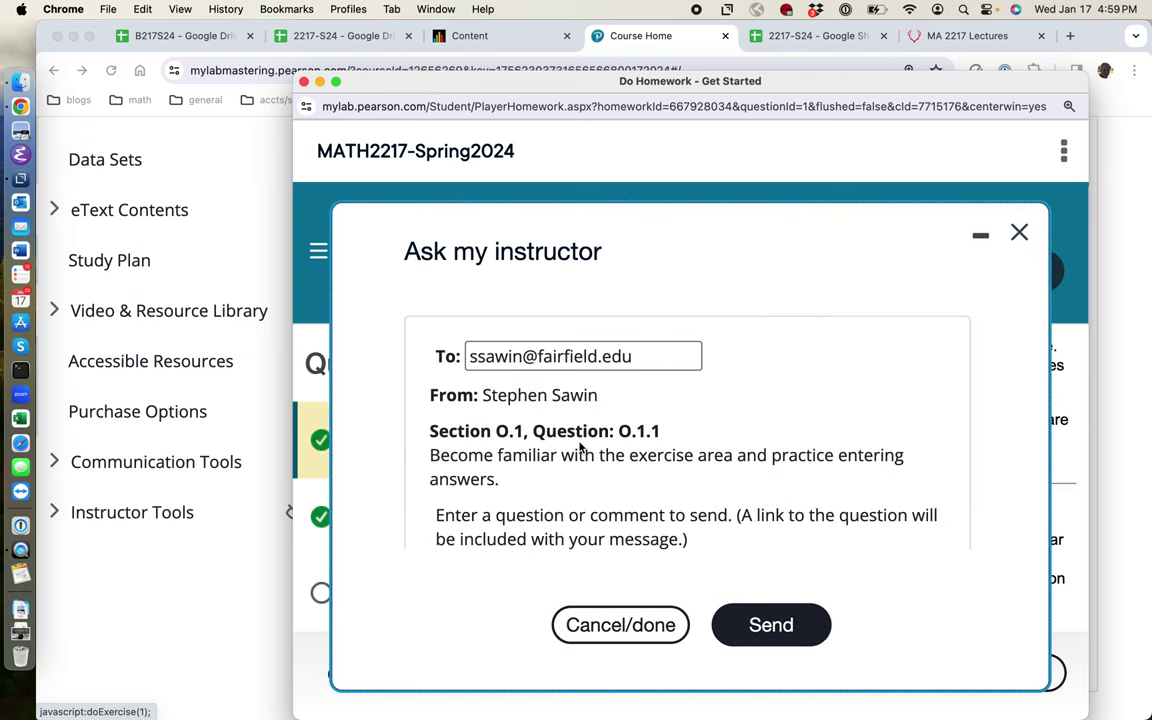
scroll(680, 520, "down", 3)
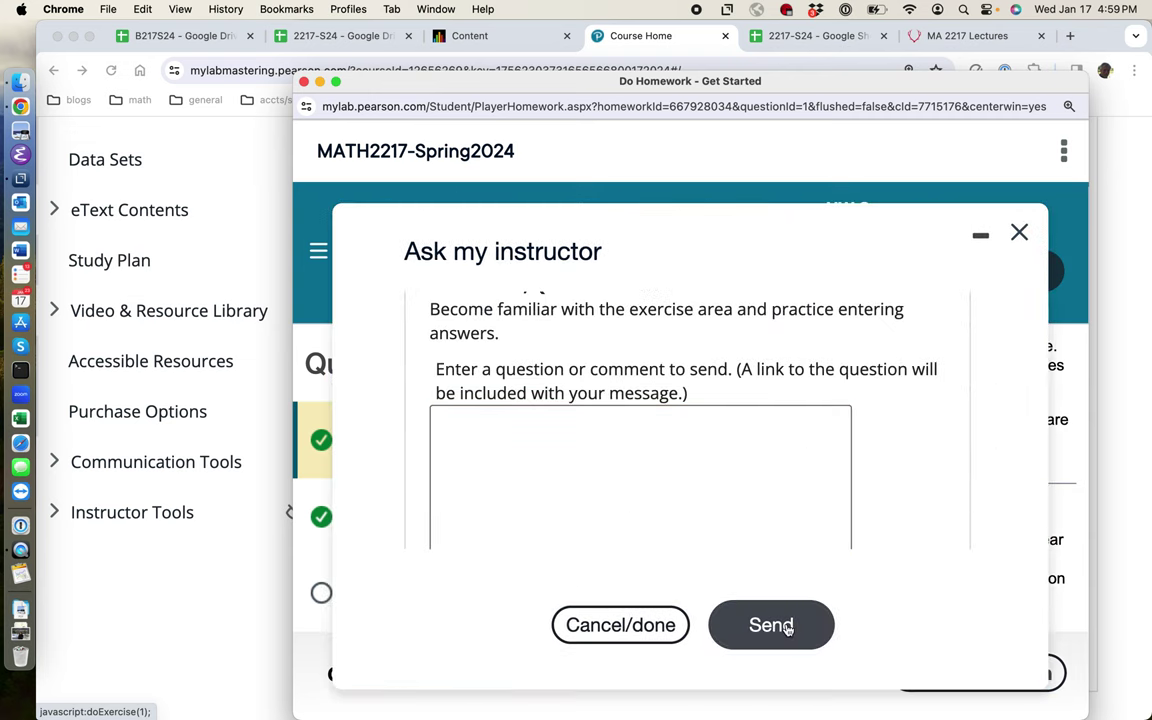
left_click(788, 627)
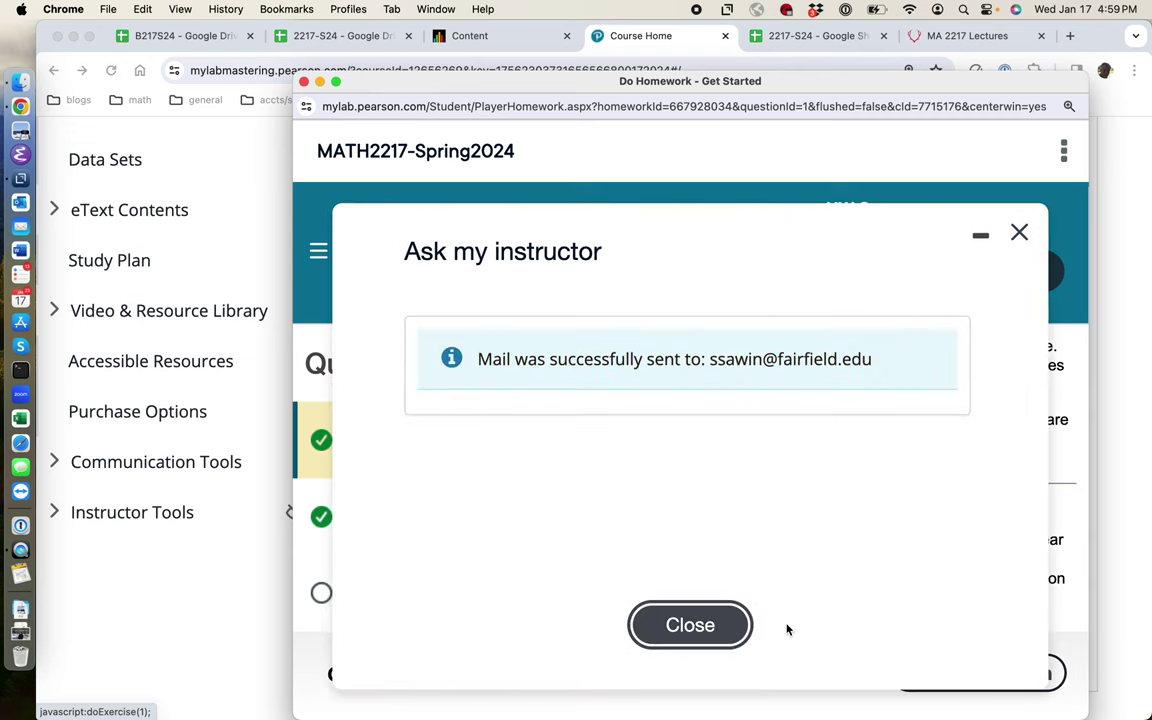
left_click(1019, 232)
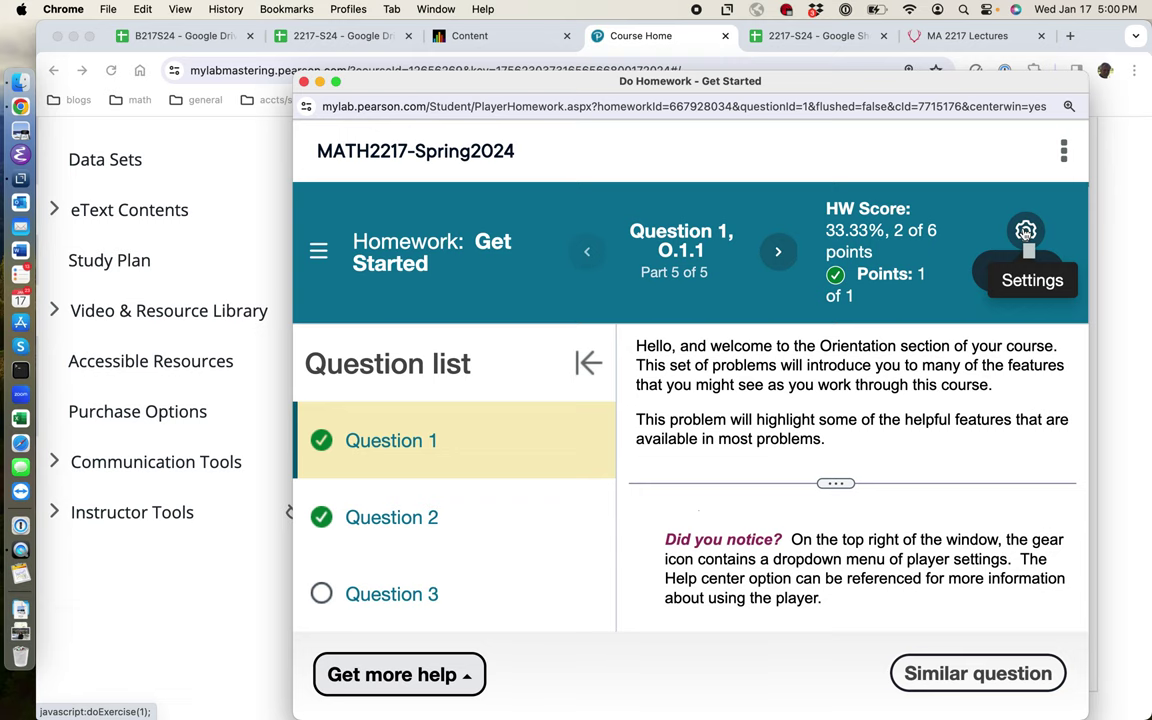
scroll(887, 530, "down", 1)
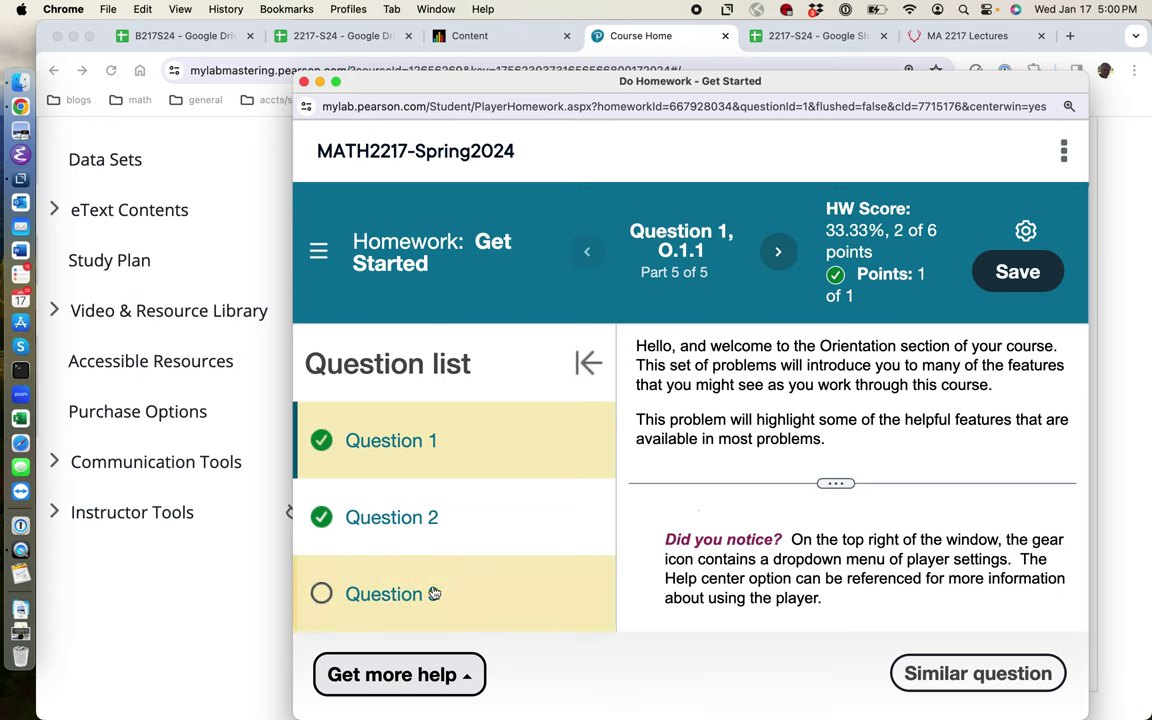
- Open Question 3 and submit statement A as true, which is graded incorrect
left_click(321, 595)
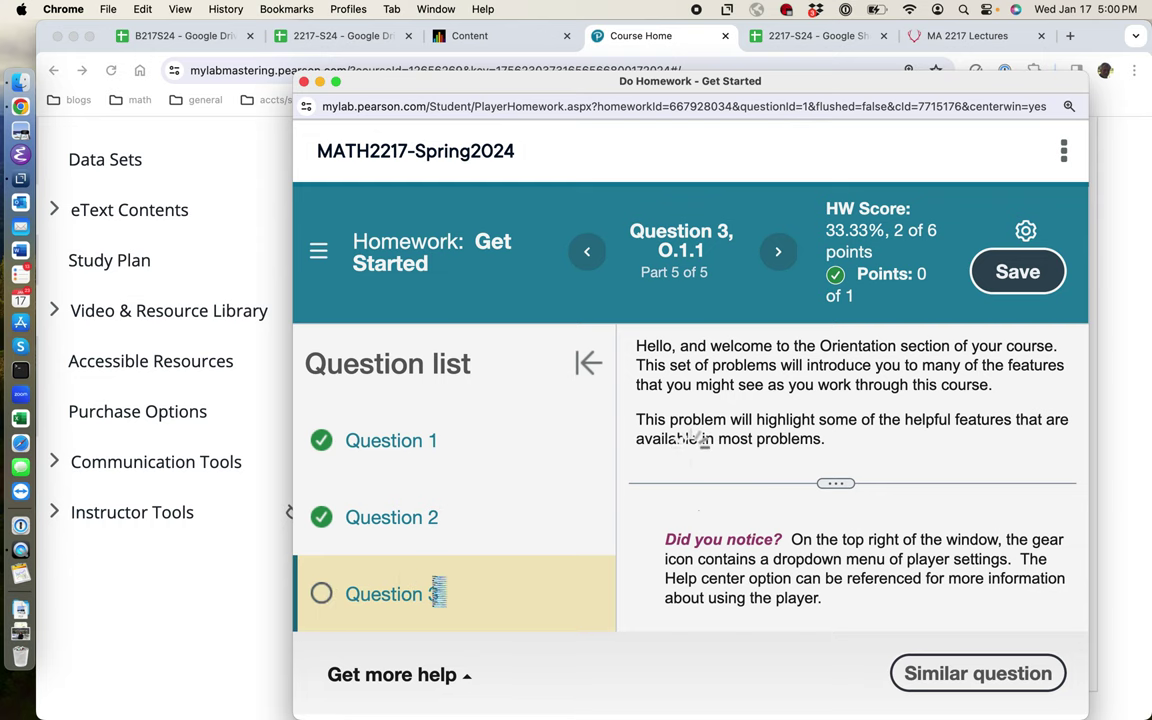
scroll(812, 525, "down", 3)
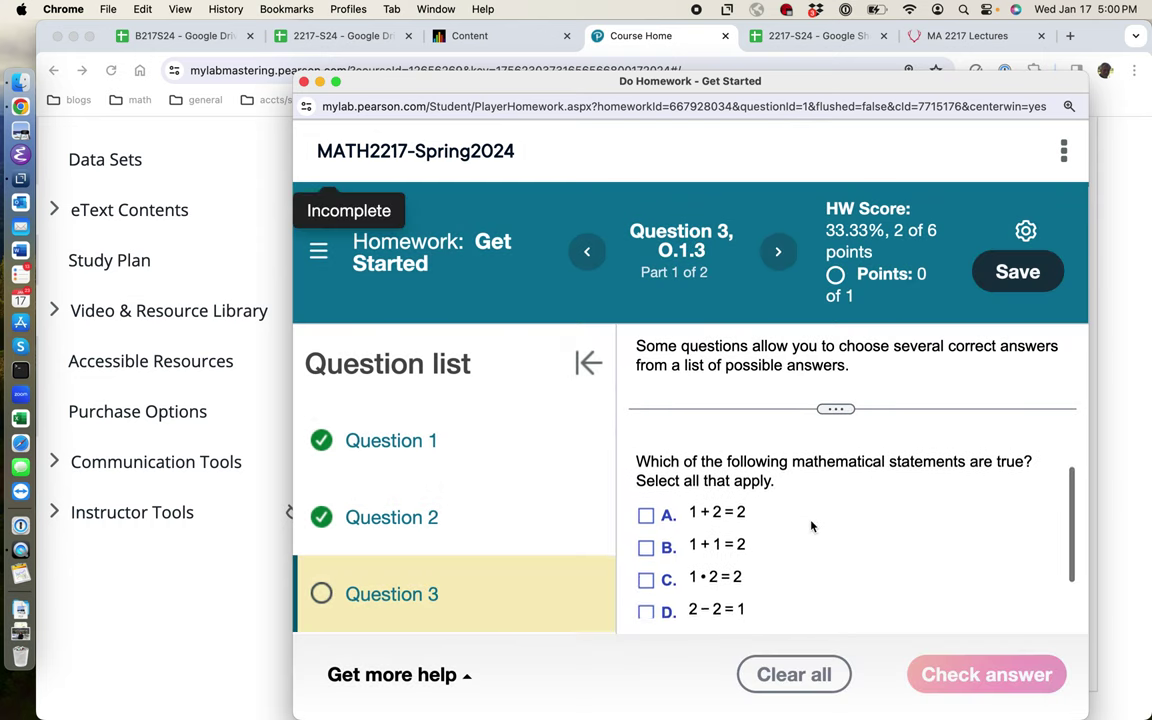
scroll(812, 525, "up", 1)
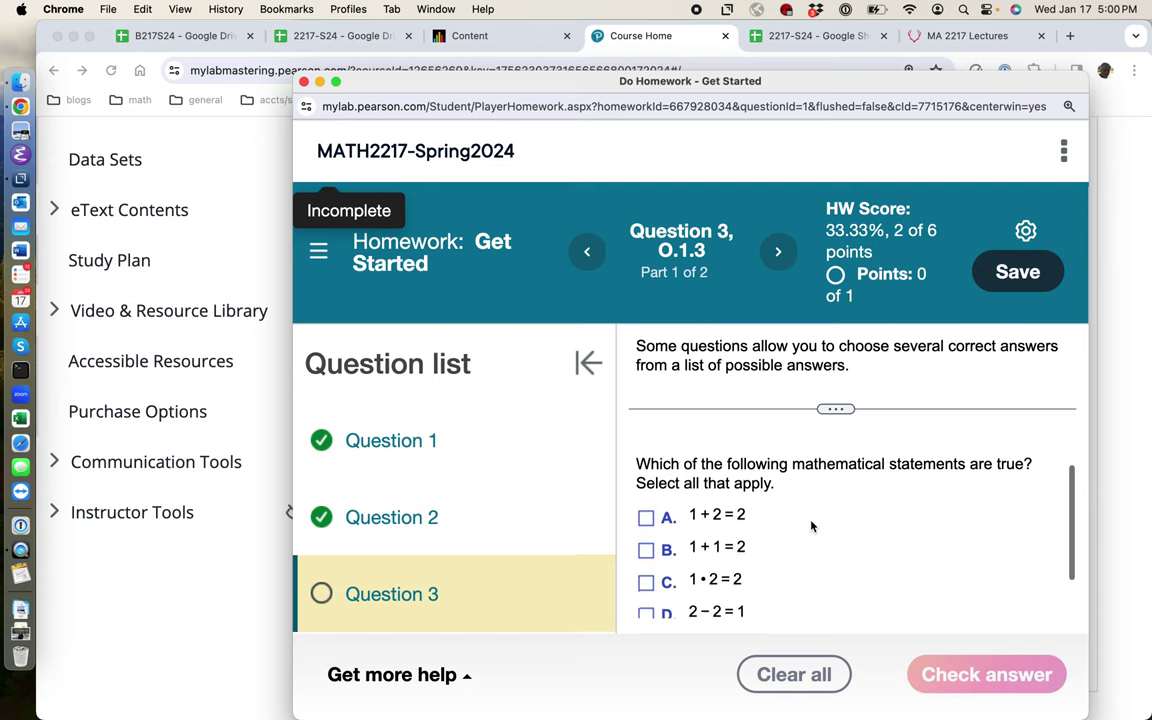
left_click(646, 498)
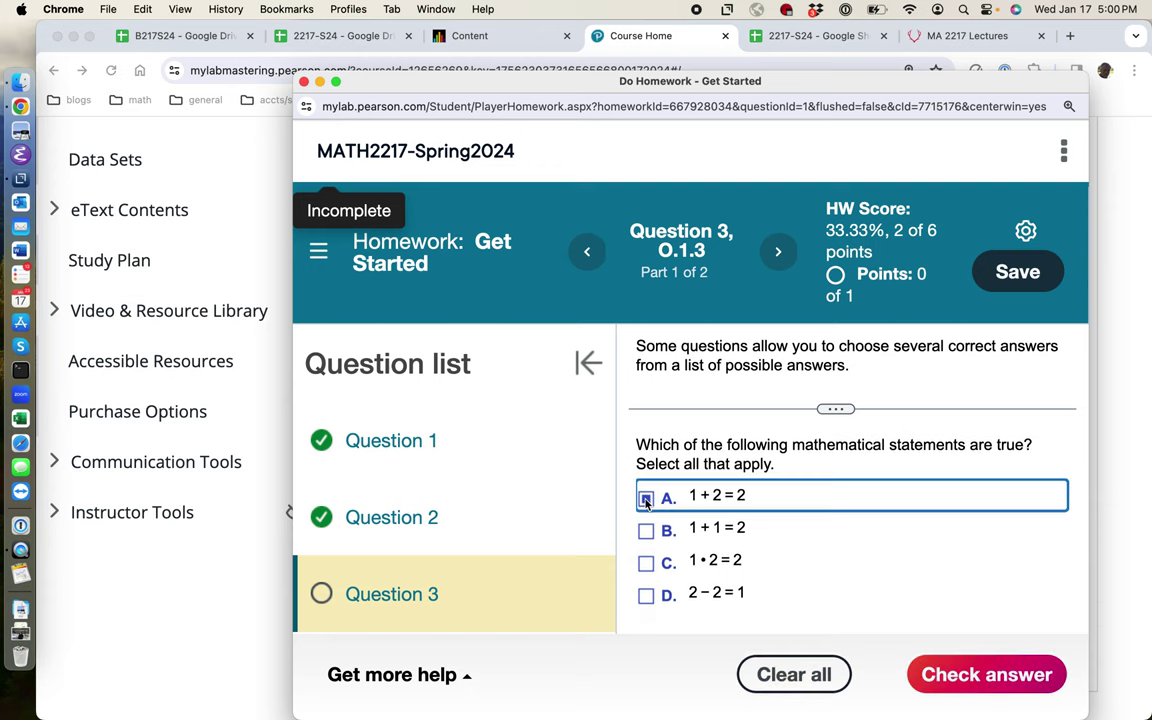
left_click(965, 673)
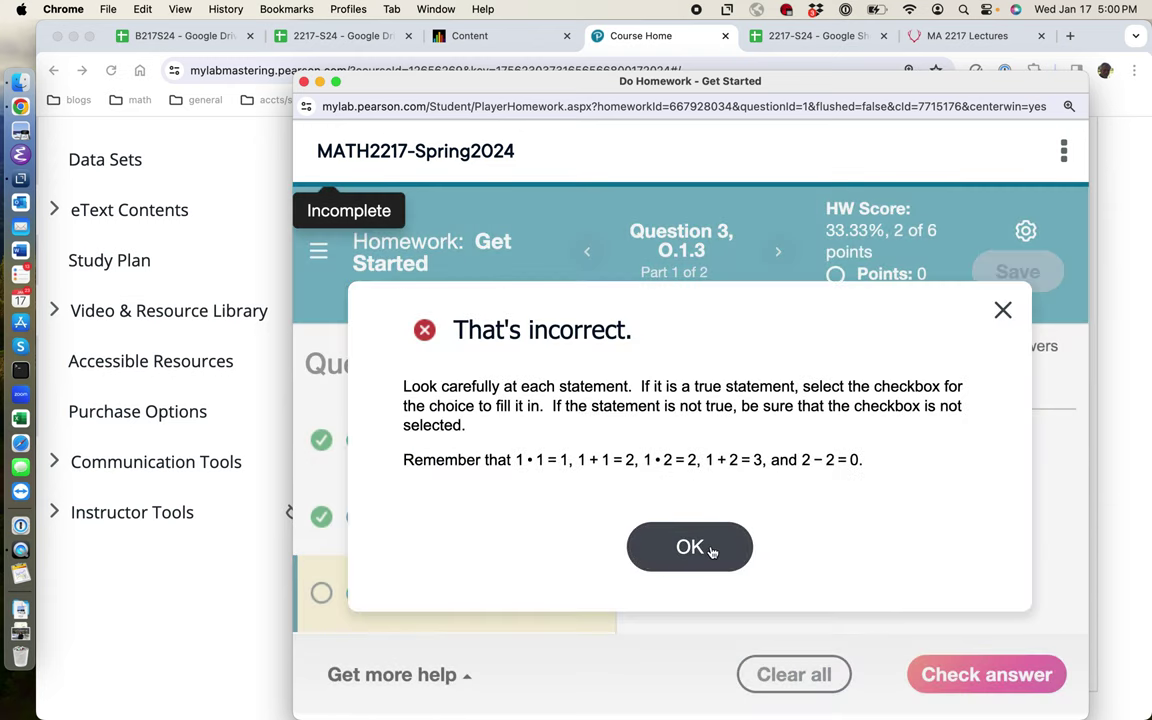
left_click(711, 552)
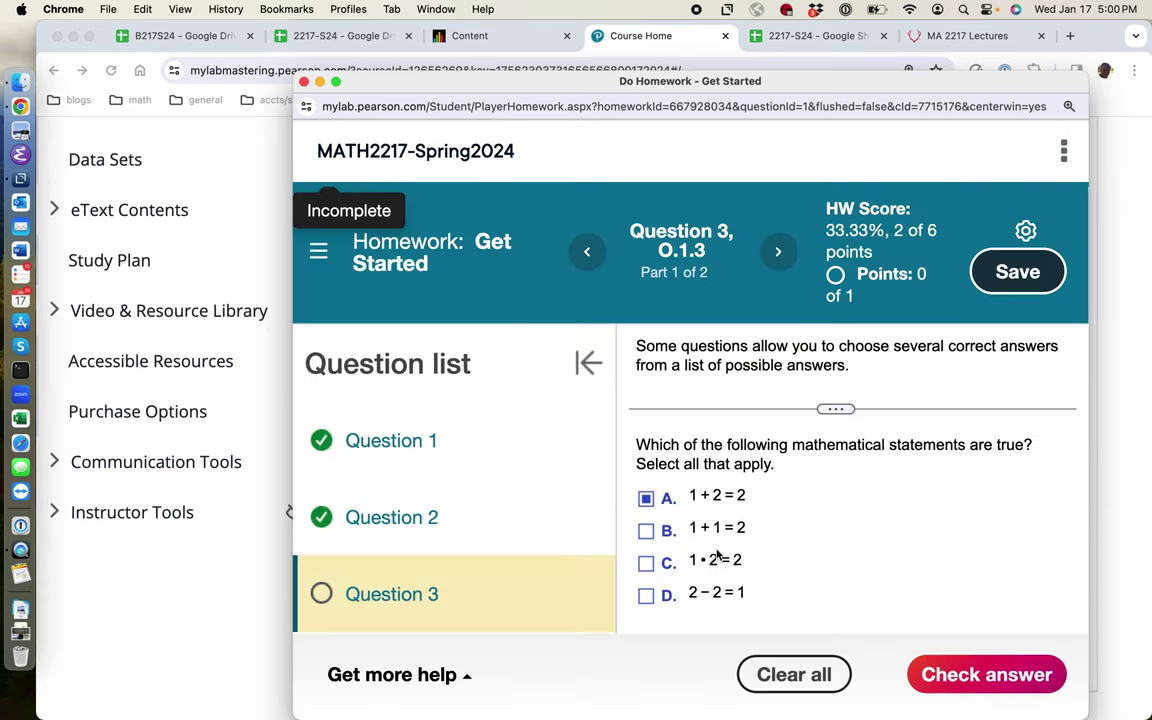
- Resubmit Question 3 with statement D, finish the final check, then leave the homework for its summary
left_click(646, 564)
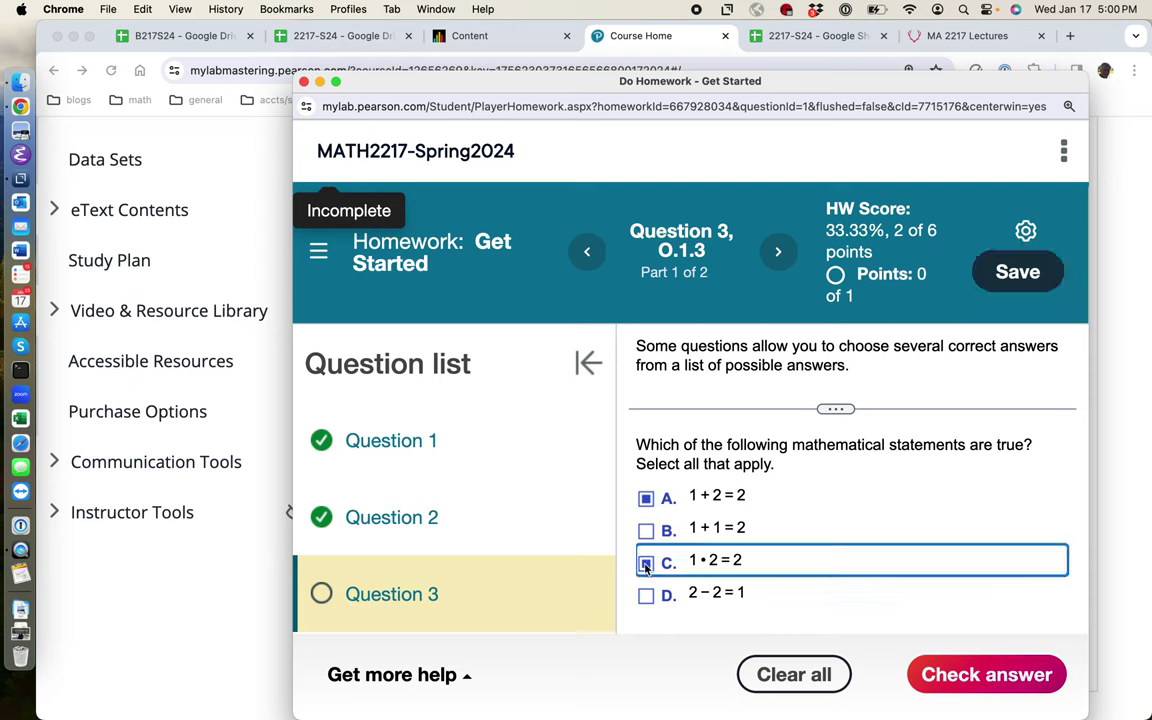
left_click(646, 564)
left_click(646, 596)
left_click(988, 675)
left_click(705, 552)
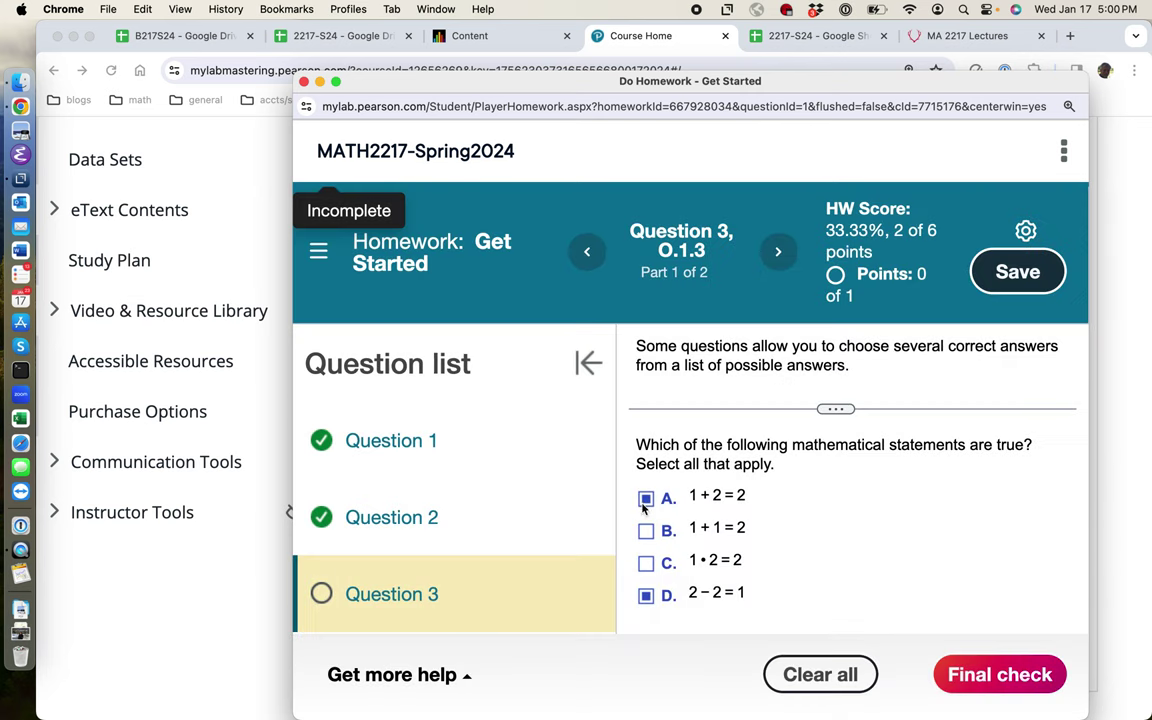
left_click(965, 676)
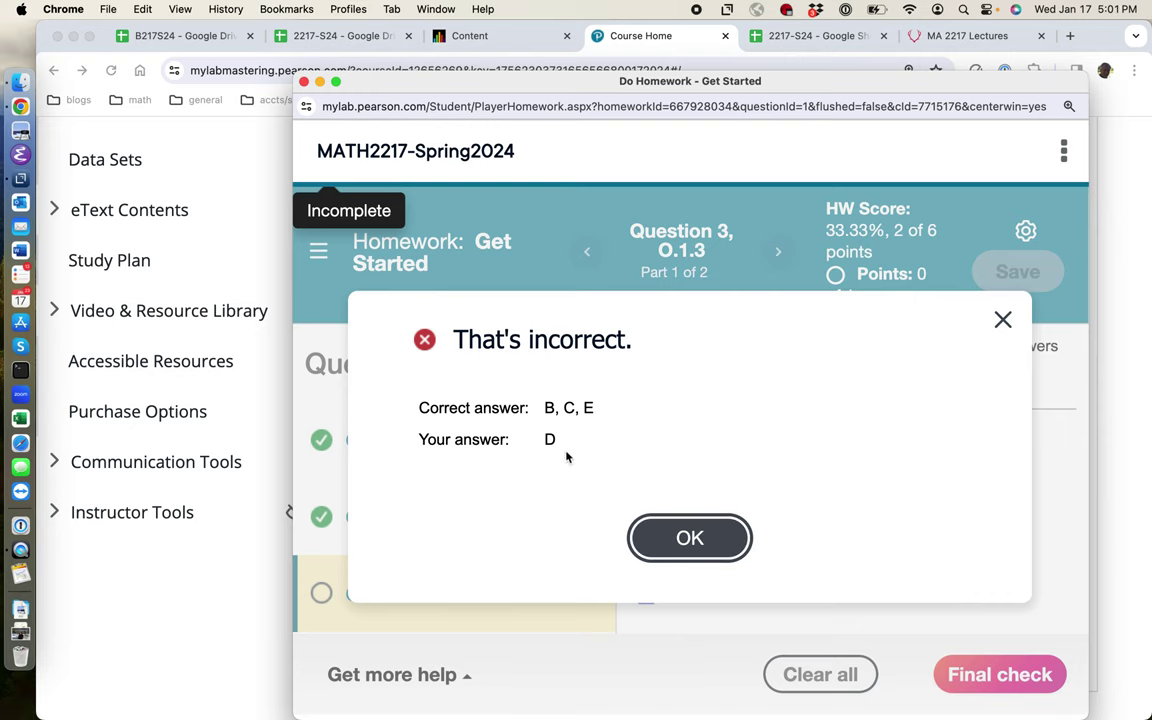
left_click(694, 555)
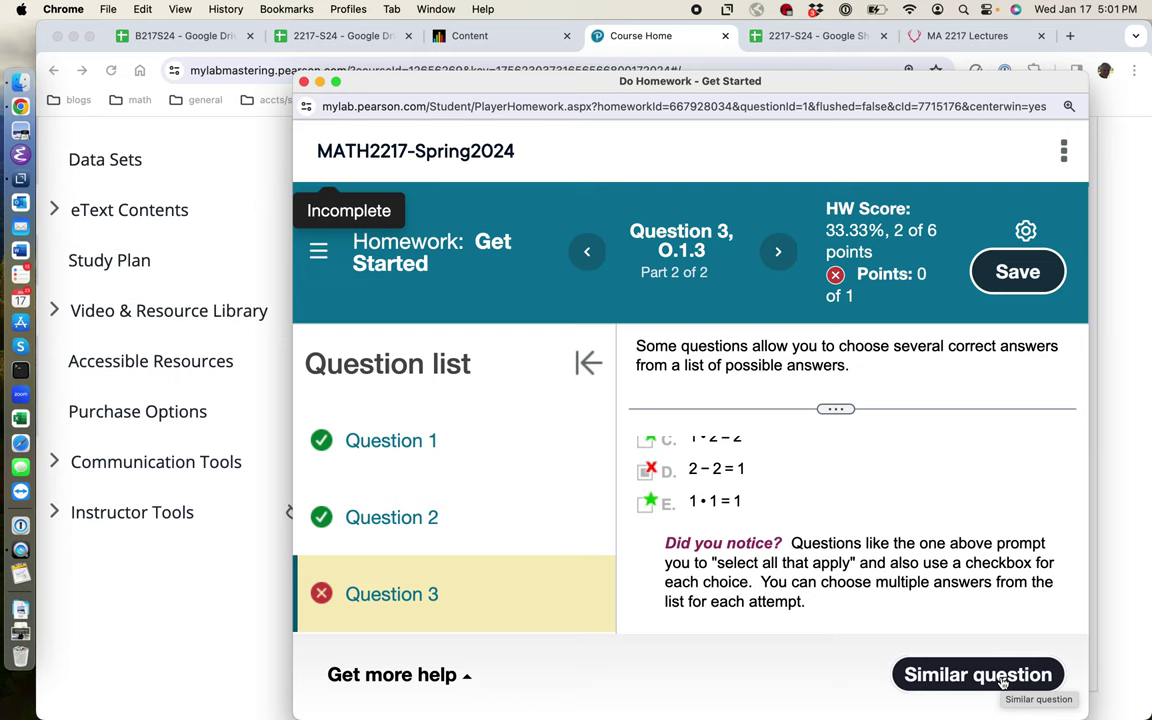
left_click(305, 84)
left_click(636, 291)
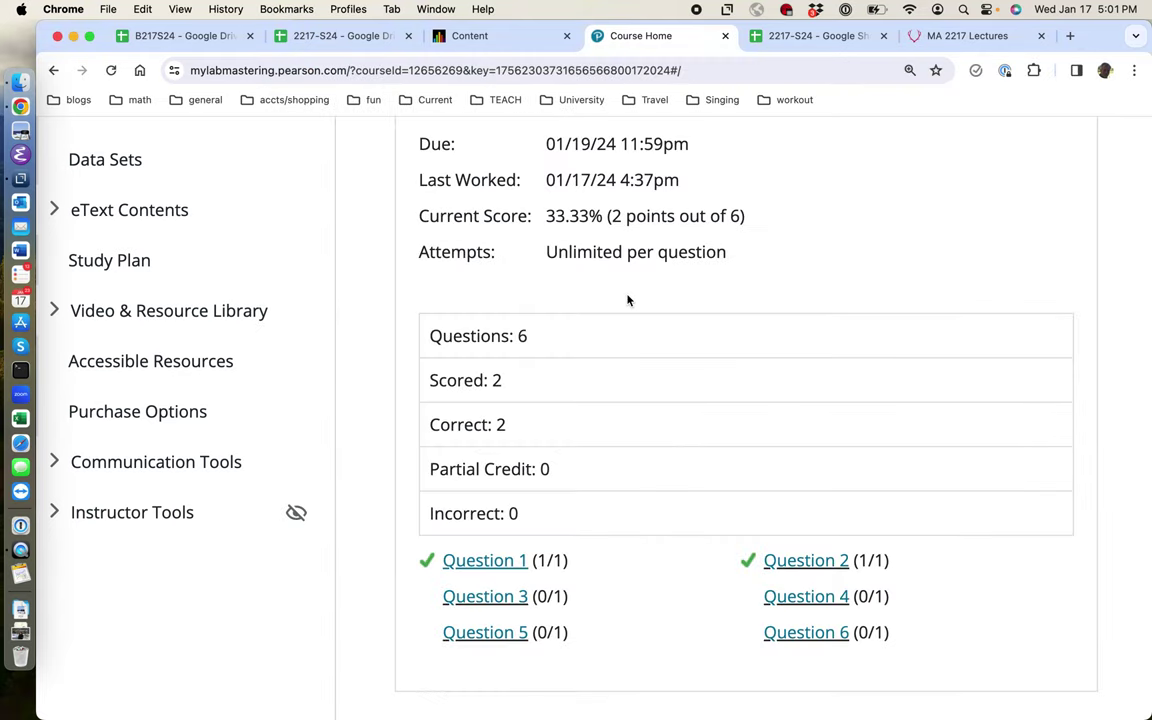